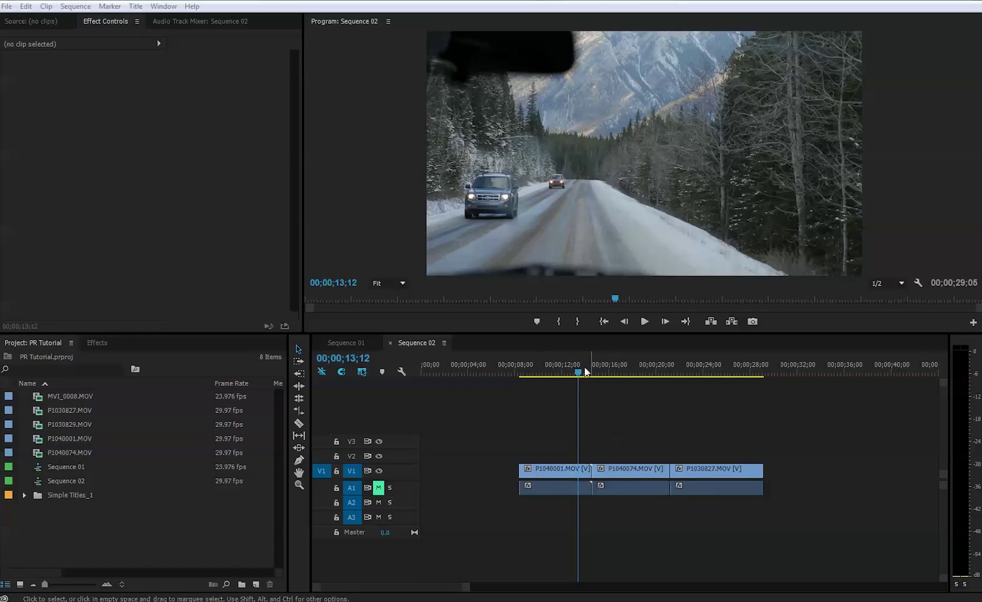
# Step: Scrub across the cuts between the three clips and bring up the Effects panel
pyautogui.moveTo(585, 371); pyautogui.dragTo(611, 373)
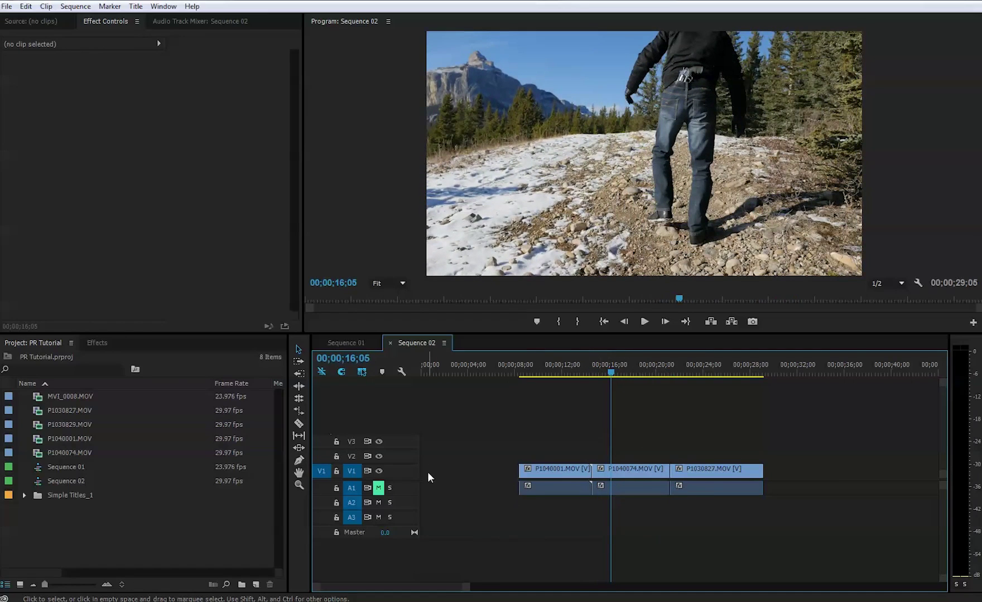
pyautogui.click(98, 344)
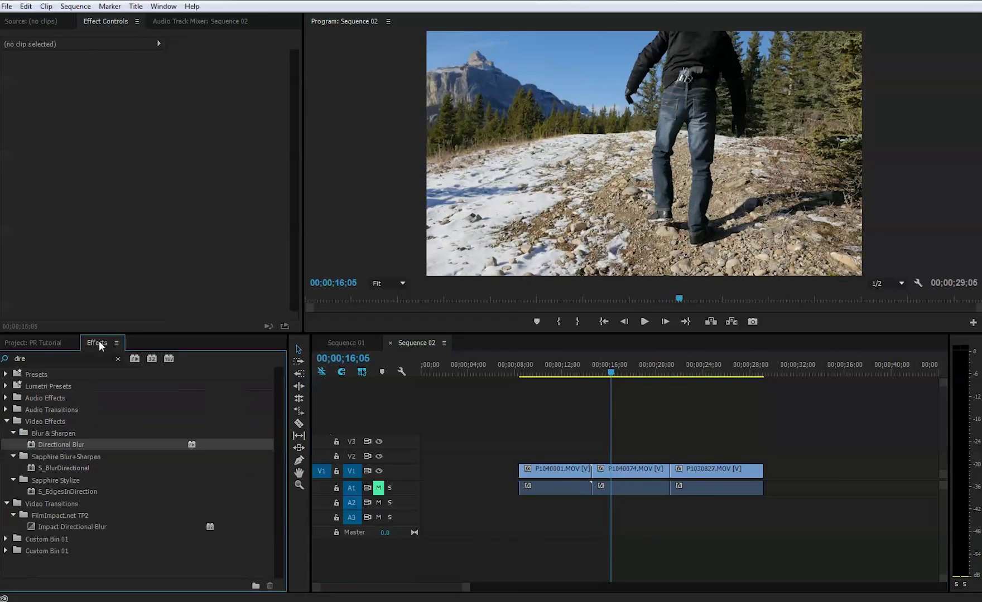
# Step: Search 'push' and drop the Slide > Push transition onto the P1040001/P1040874 cut
pyautogui.click(24, 358)
pyautogui.write('p')
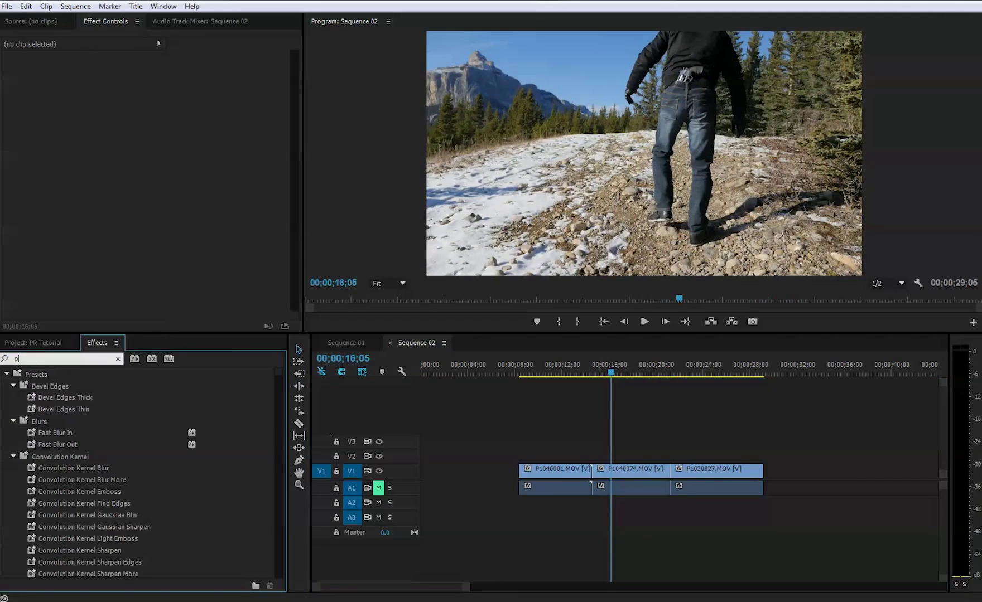
pyautogui.write('ush')
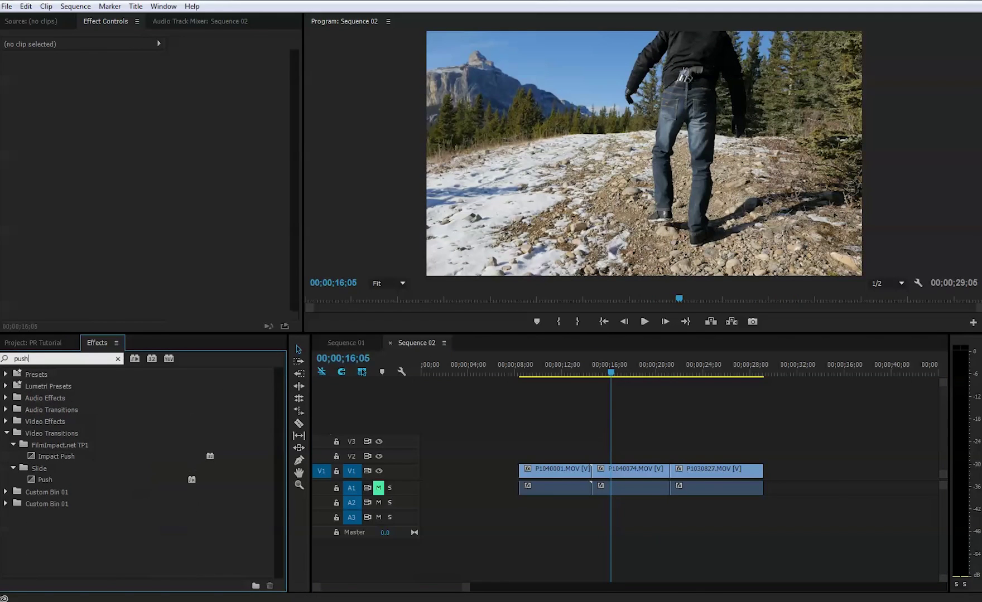
pyautogui.click(30, 479)
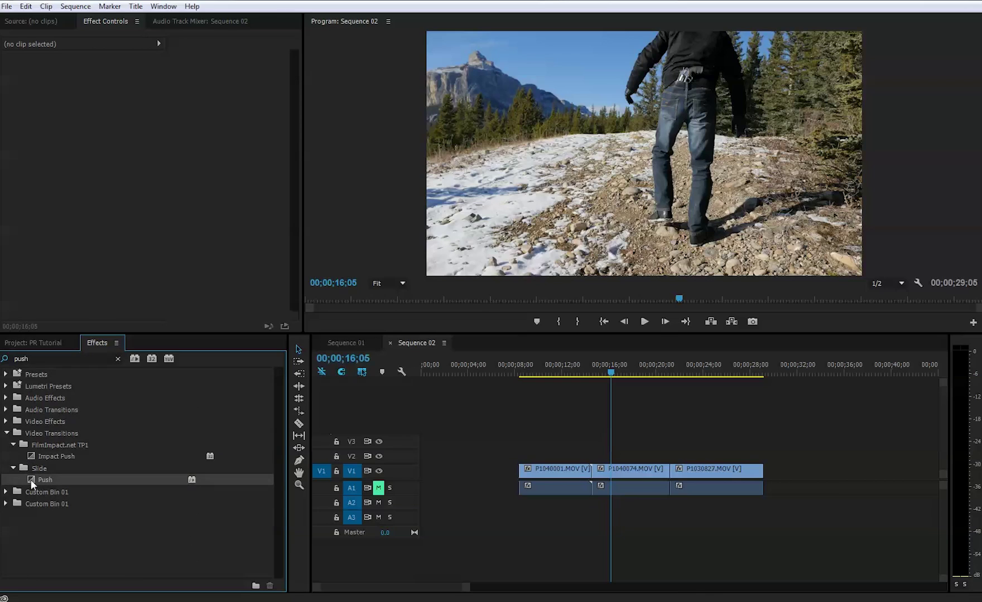
pyautogui.moveTo(31, 479); pyautogui.dragTo(592, 475)
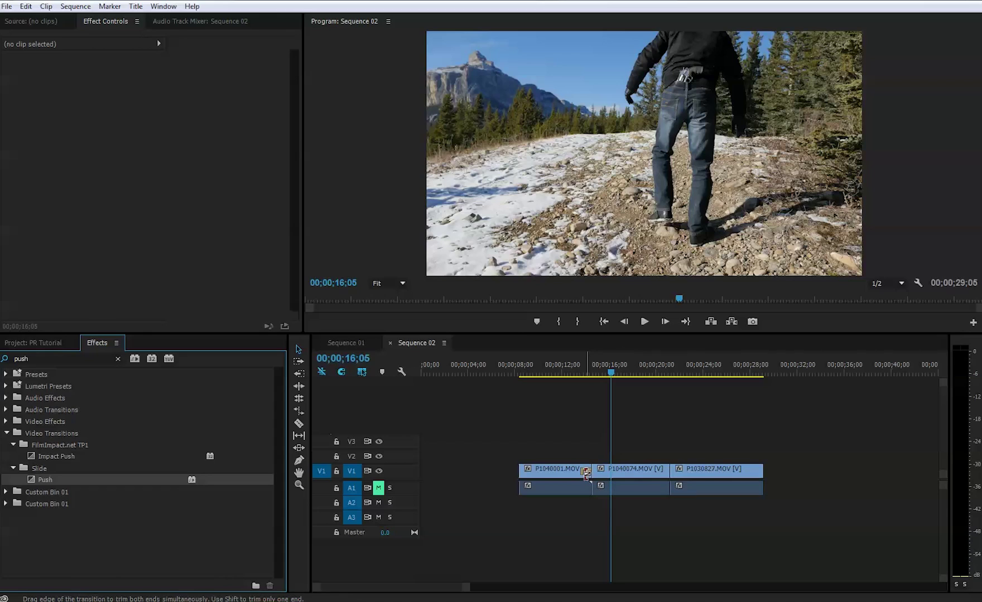
# Step: Set the first Push transition's Alignment to Center at Cut, then scrub back before it
pyautogui.click(586, 473)
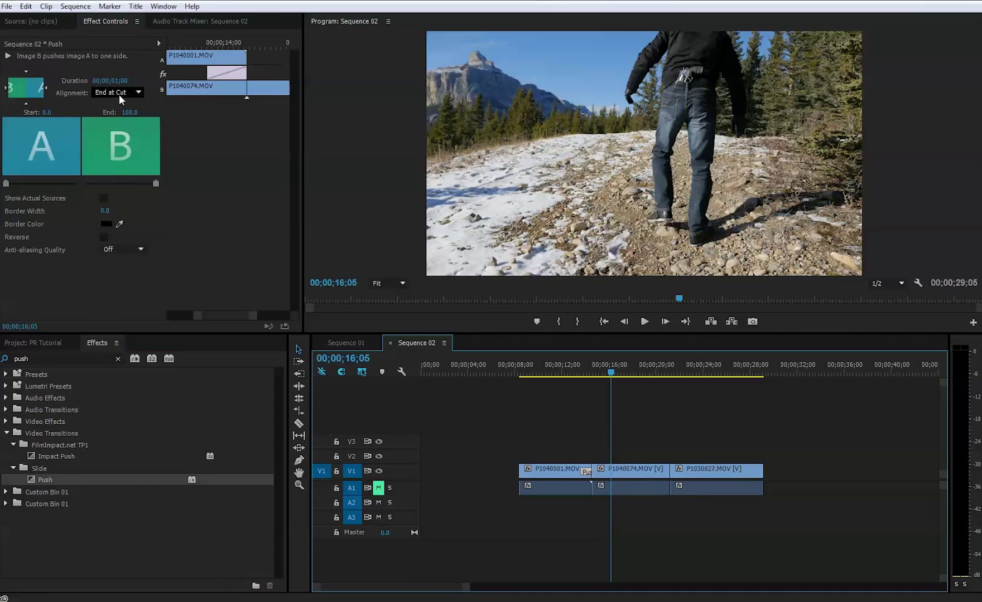
pyautogui.click(118, 95)
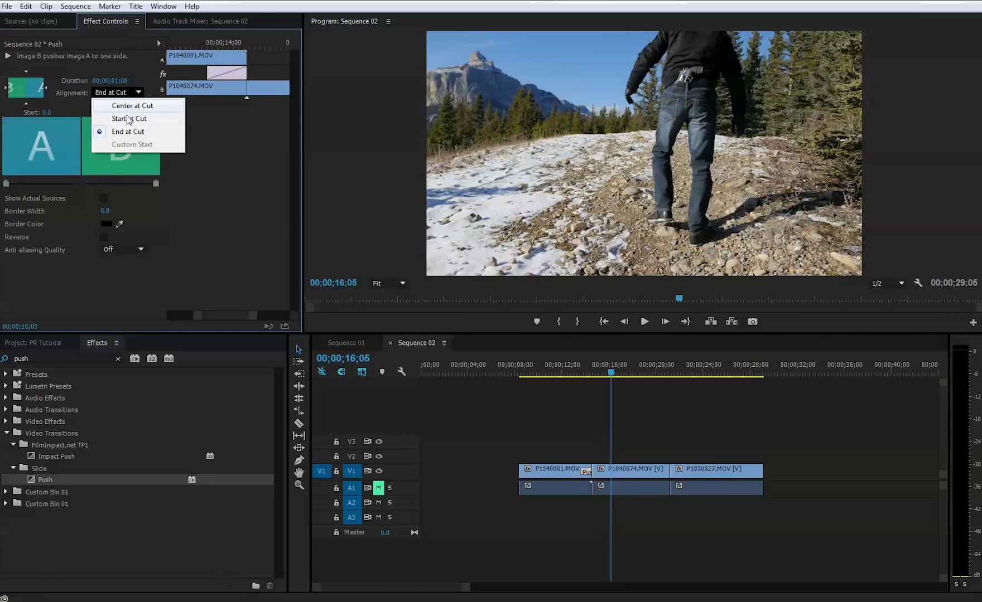
pyautogui.click(130, 106)
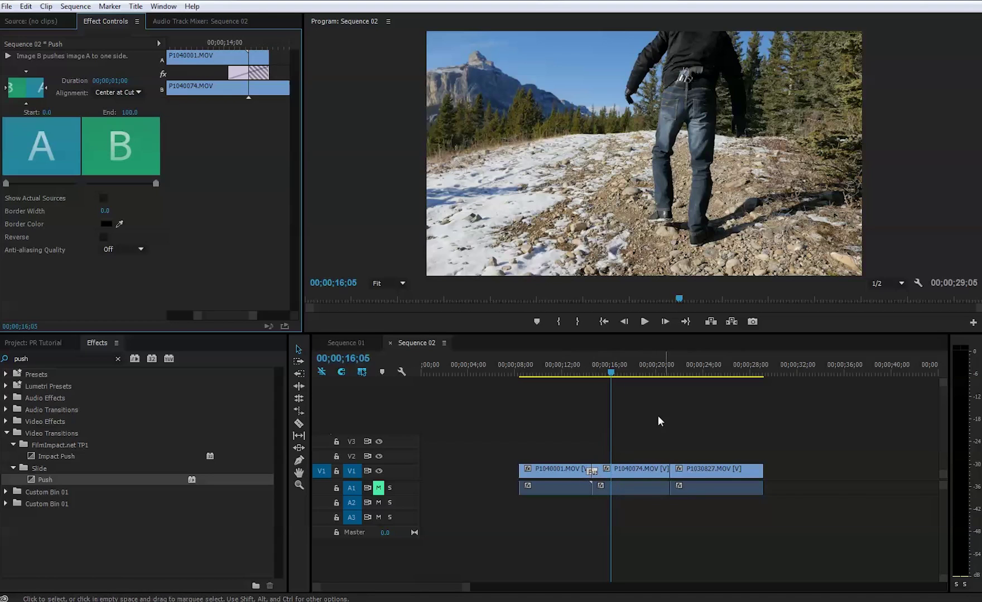
pyautogui.moveTo(609, 375); pyautogui.dragTo(571, 376)
pyautogui.click(641, 323)
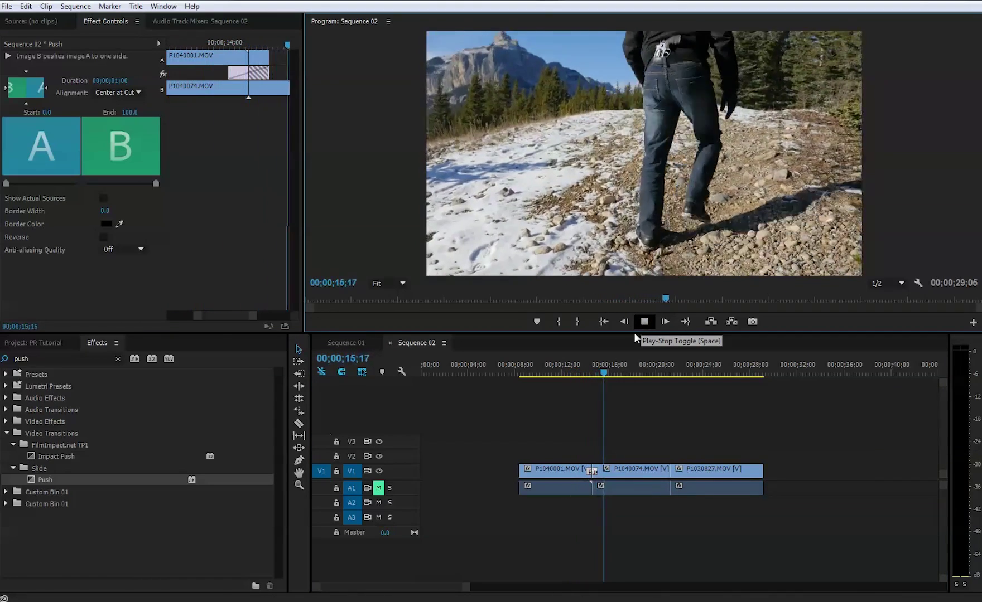
pyautogui.moveTo(615, 373); pyautogui.dragTo(595, 372)
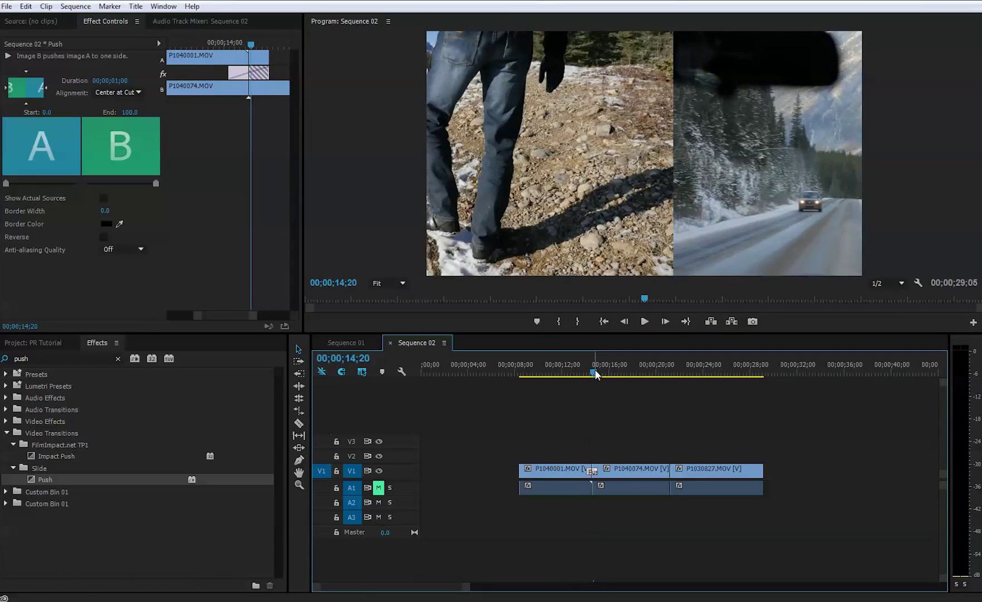
pyautogui.click(591, 370)
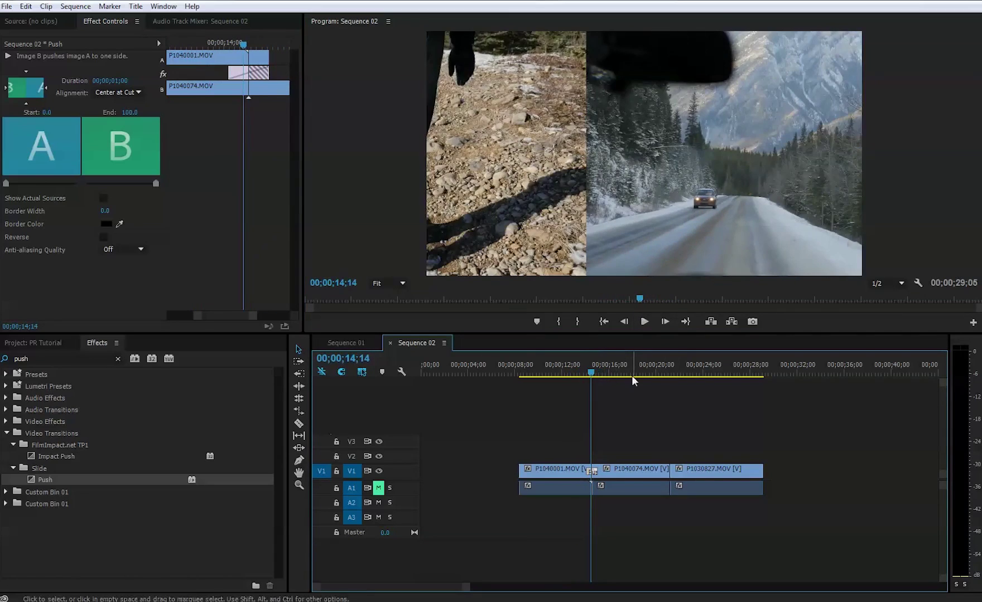
pyautogui.click(592, 370)
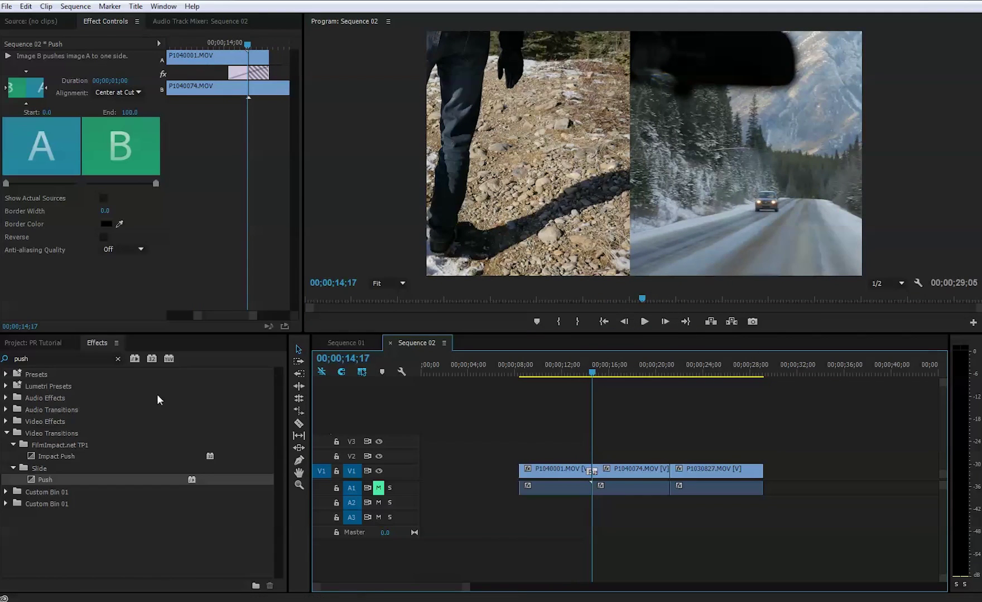
pyautogui.moveTo(35, 358); pyautogui.dragTo(2, 359)
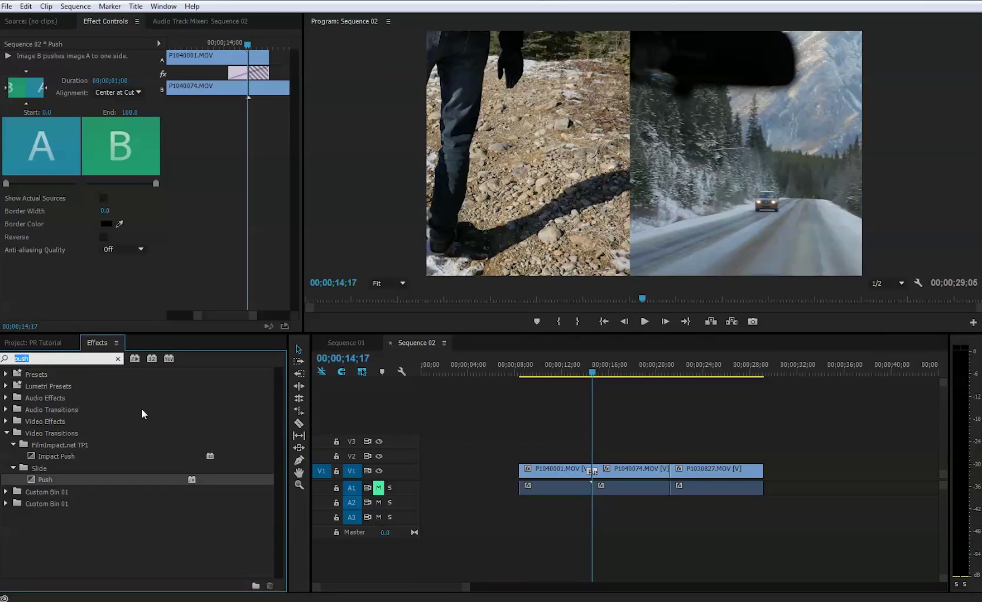
# Step: Create a new Adjustment Layer from the Project panel with its default settings
pyautogui.write('dire')
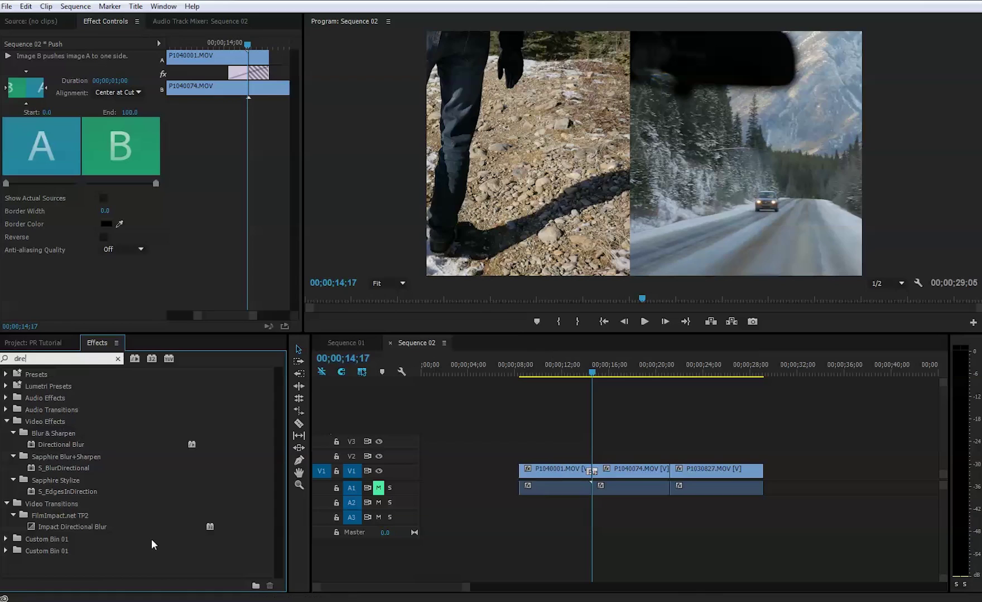
pyautogui.click(15, 344)
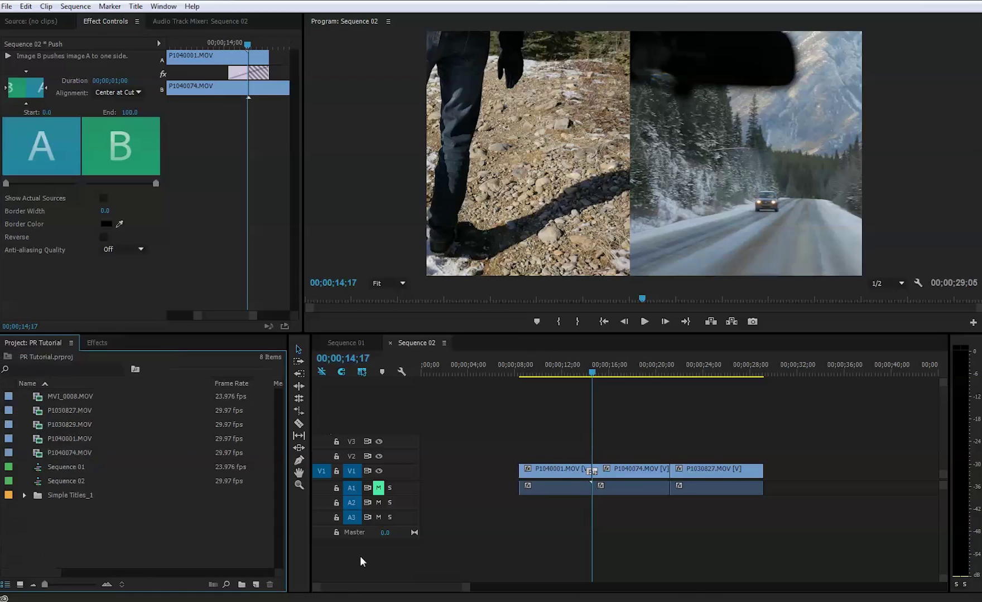
pyautogui.click(256, 584)
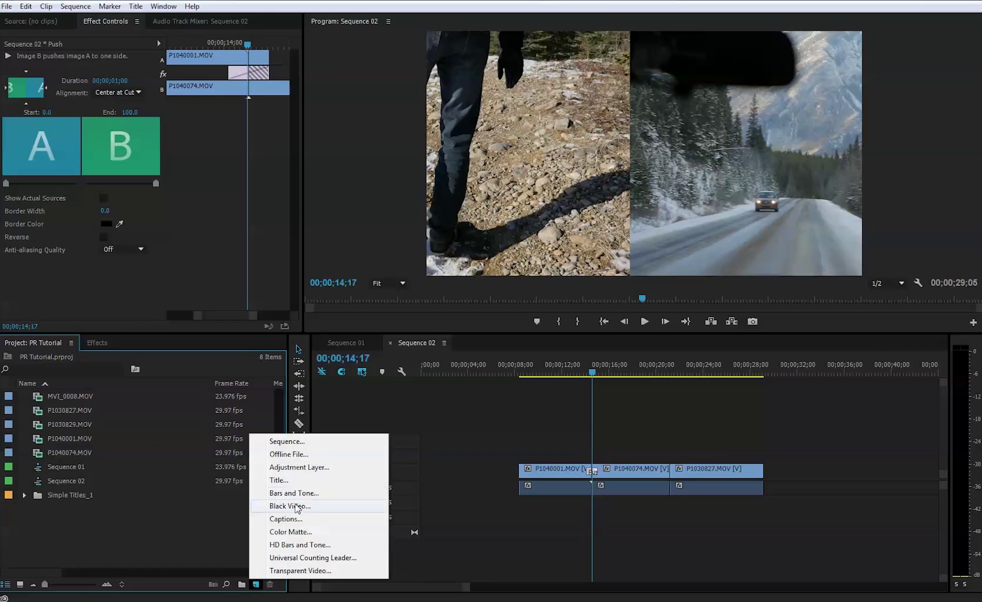
pyautogui.click(293, 468)
pyautogui.click(510, 343)
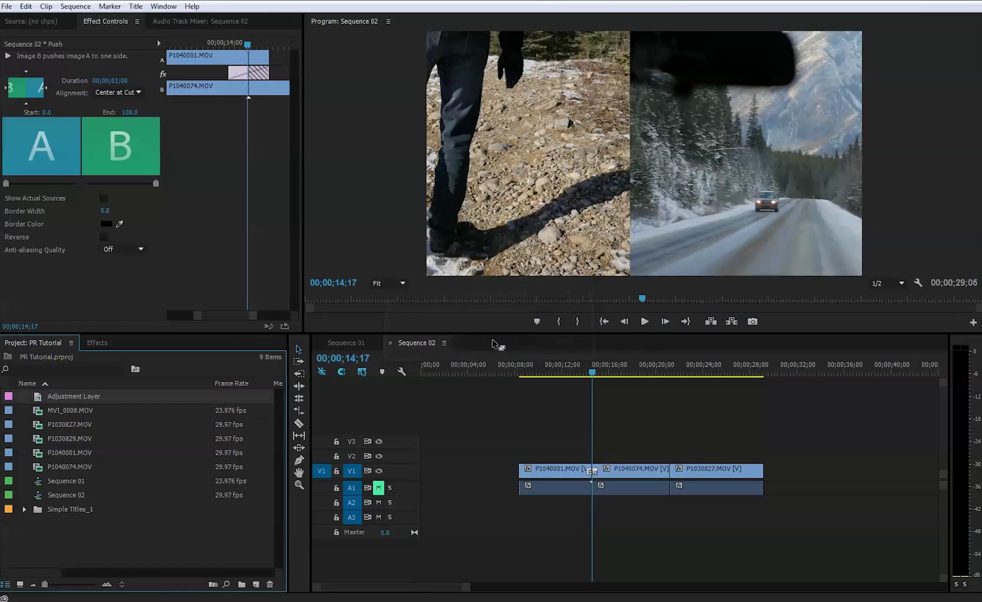
# Step: Place the adjustment layer on V2 above the first cut and trim it toward the transition
pyautogui.moveTo(72, 396); pyautogui.dragTo(567, 459)
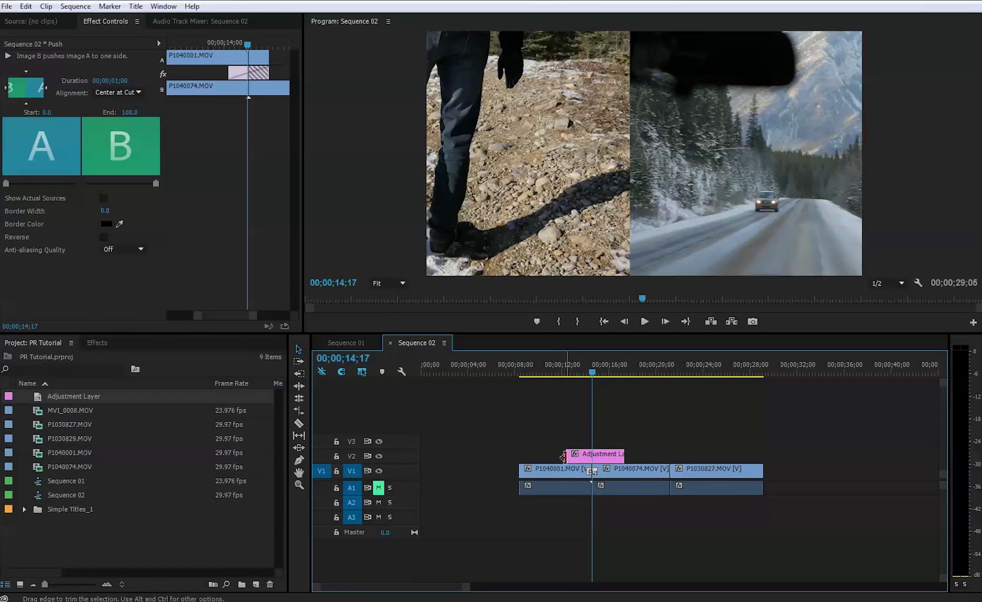
pyautogui.click(592, 456)
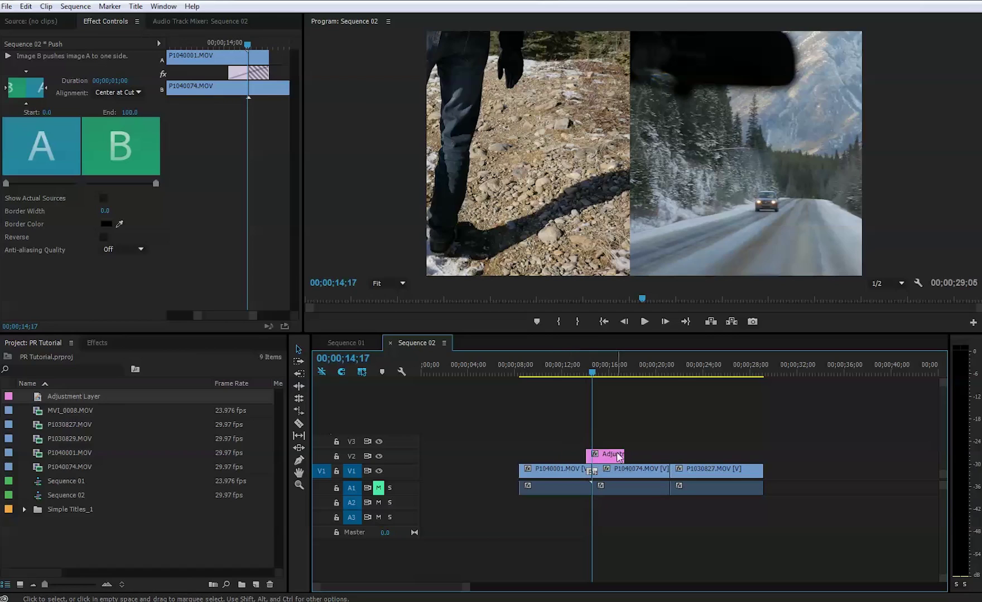
pyautogui.moveTo(607, 458); pyautogui.dragTo(584, 454)
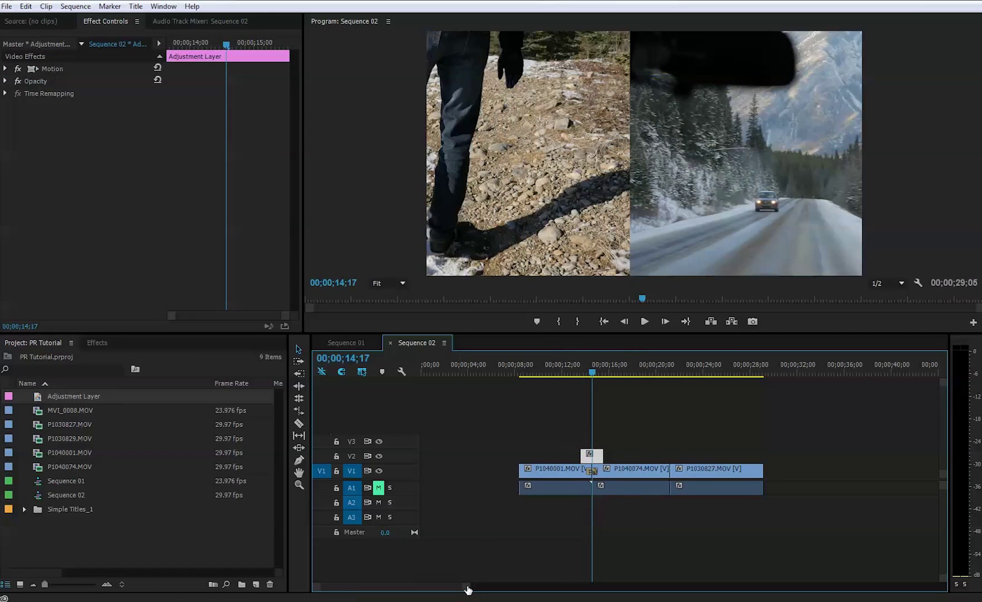
pyautogui.moveTo(468, 587); pyautogui.dragTo(427, 589)
# Step: Trim the adjustment layer to the Push, add Directional Blur, and raise its Blur Length
pyautogui.moveTo(641, 455); pyautogui.dragTo(695, 458)
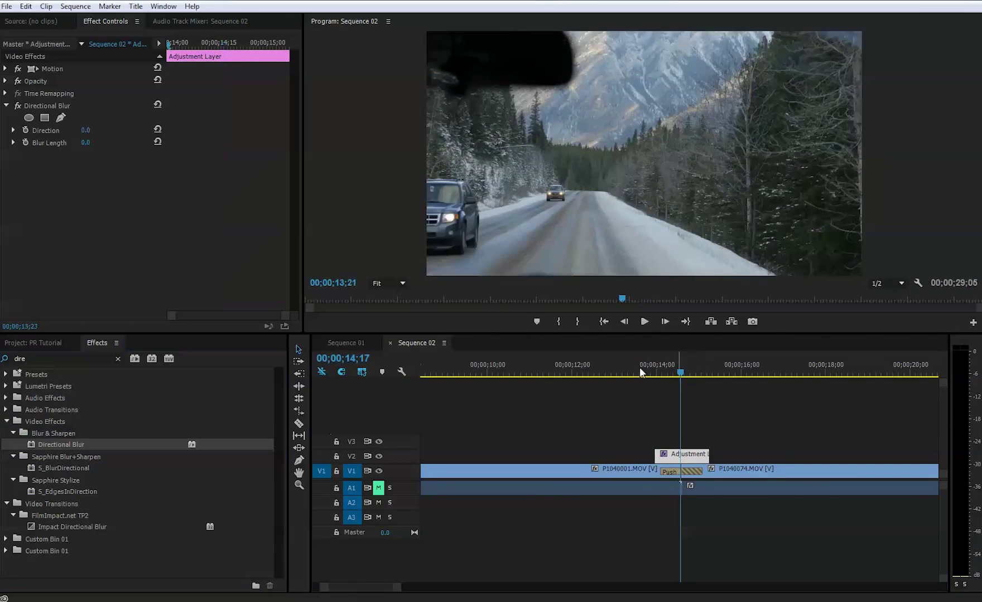
pyautogui.moveTo(639, 367); pyautogui.dragTo(683, 372)
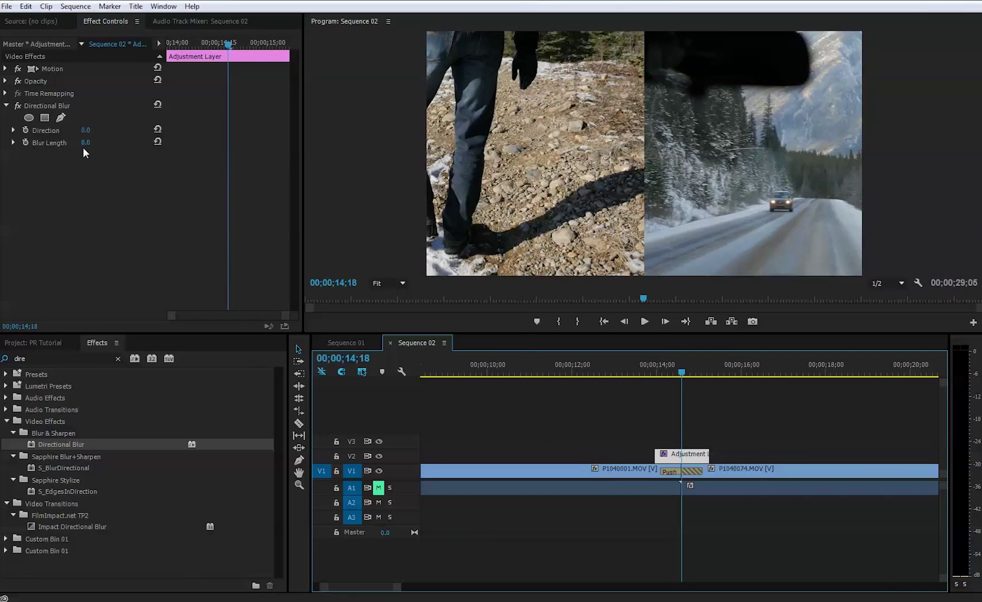
pyautogui.moveTo(85, 143); pyautogui.dragTo(105, 157)
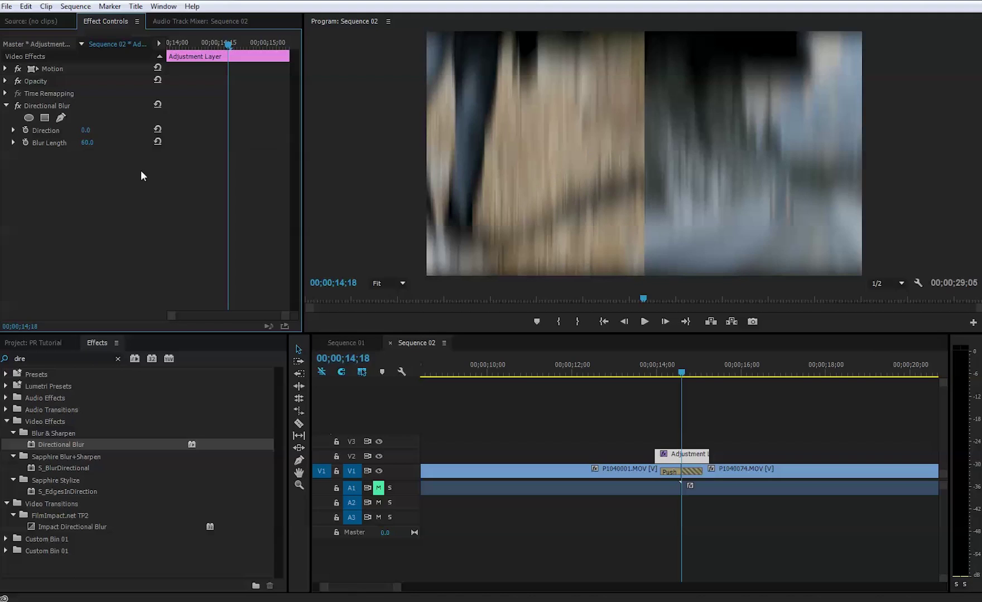
# Step: Enter Blur Length 60 and Direction 89° for the Directional Blur, then step back a frame
pyautogui.click(87, 142)
pyautogui.write('60')
pyautogui.press('Return')
pyautogui.moveTo(88, 132)
pyautogui.mouseDown()
pyautogui.moveTo(139, 132)
pyautogui.moveTo(89, 140)
pyautogui.mouseUp()
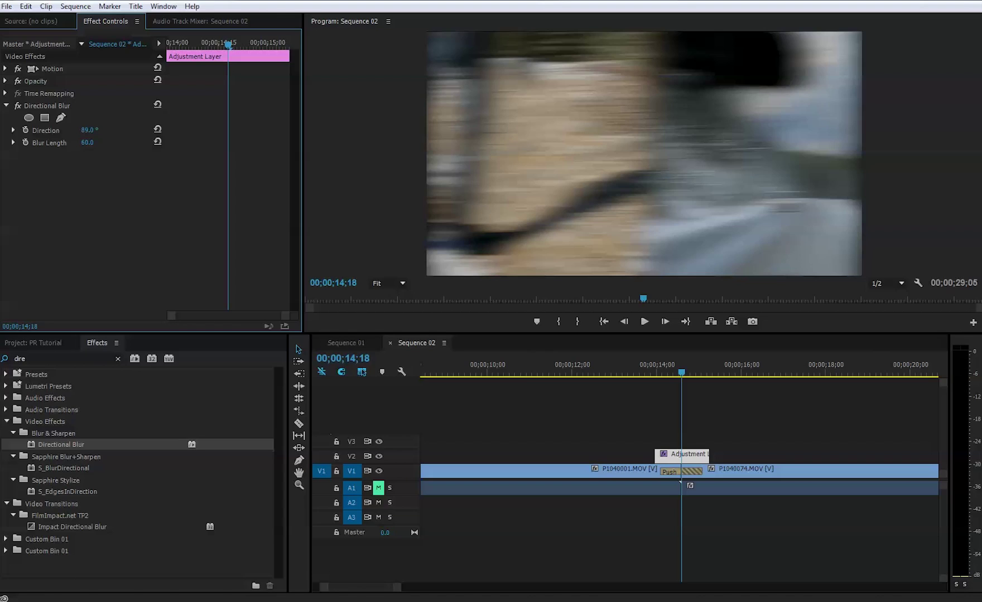
pyautogui.click(90, 130)
pyautogui.click(637, 377)
pyautogui.press('Left')
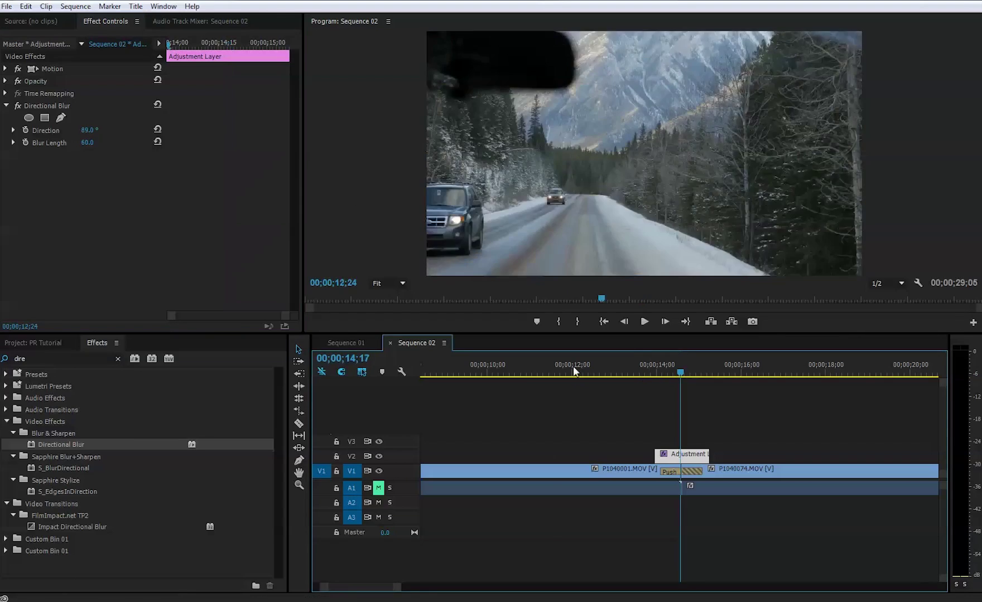
pyautogui.moveTo(573, 366); pyautogui.dragTo(511, 374)
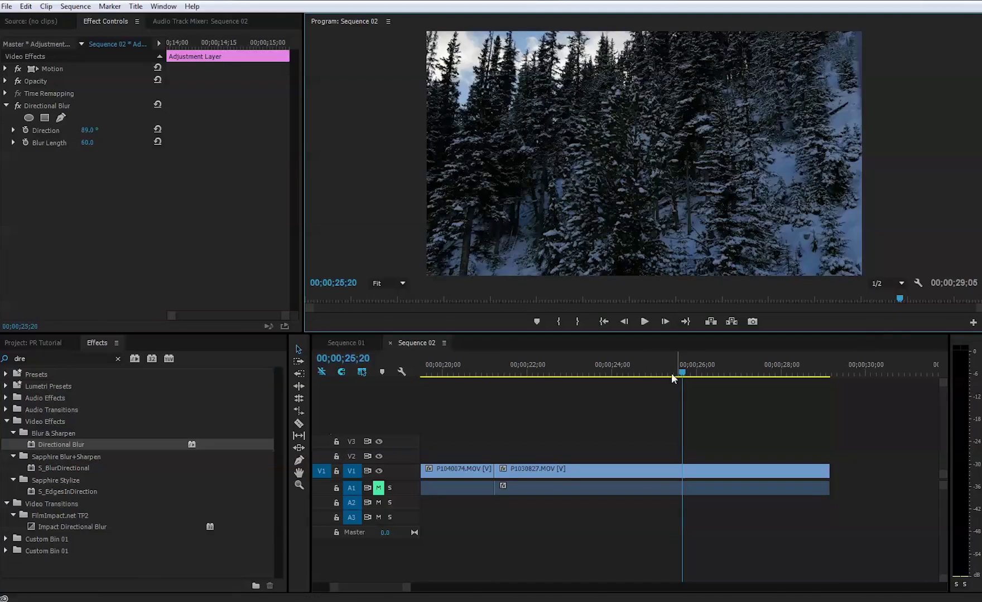
pyautogui.moveTo(671, 377); pyautogui.dragTo(545, 377)
pyautogui.moveTo(409, 588); pyautogui.dragTo(482, 585)
pyautogui.click(565, 375)
# Step: Trim the first Push transition to 21 frames under the adjustment layer and scrub back to preview
pyautogui.moveTo(565, 375); pyautogui.dragTo(548, 380)
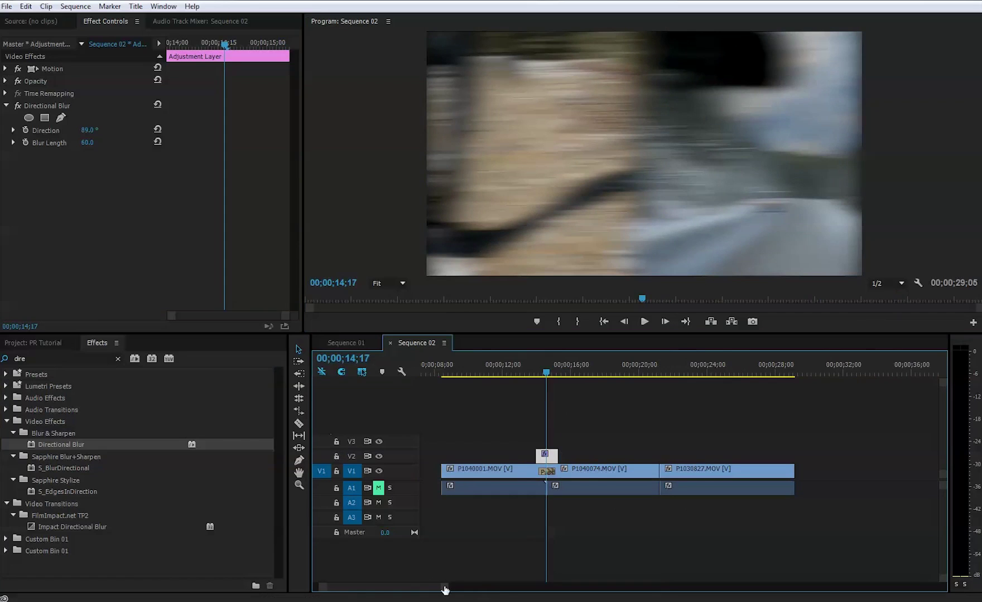
pyautogui.moveTo(444, 588); pyautogui.dragTo(416, 587)
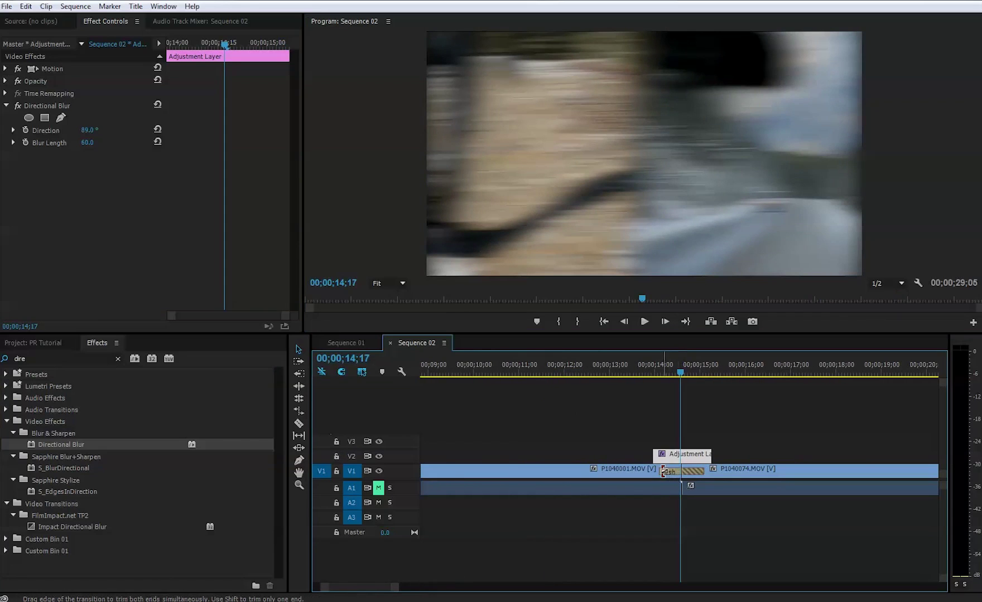
pyautogui.moveTo(664, 473); pyautogui.dragTo(703, 453)
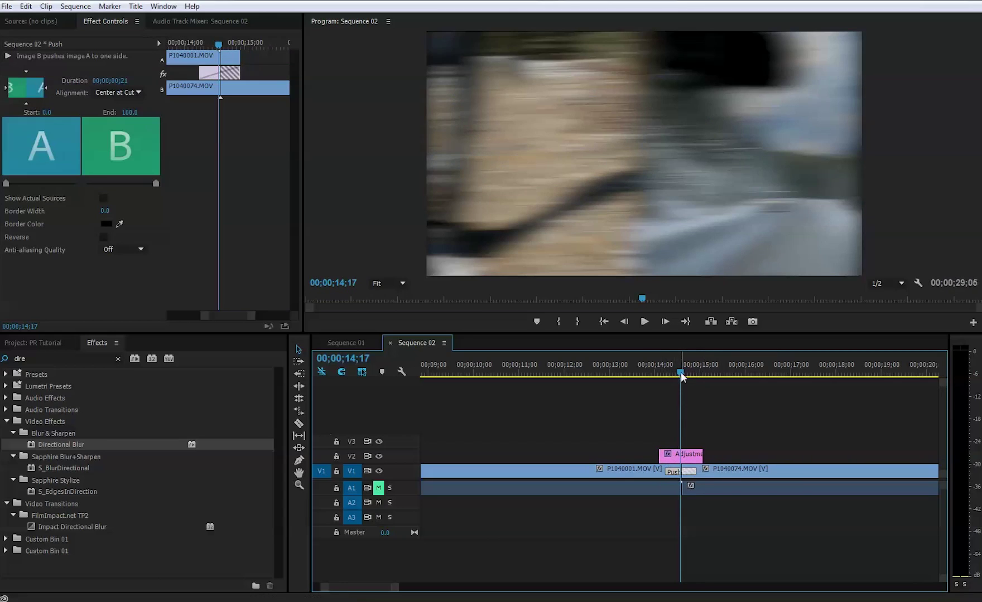
pyautogui.moveTo(682, 377); pyautogui.dragTo(656, 386)
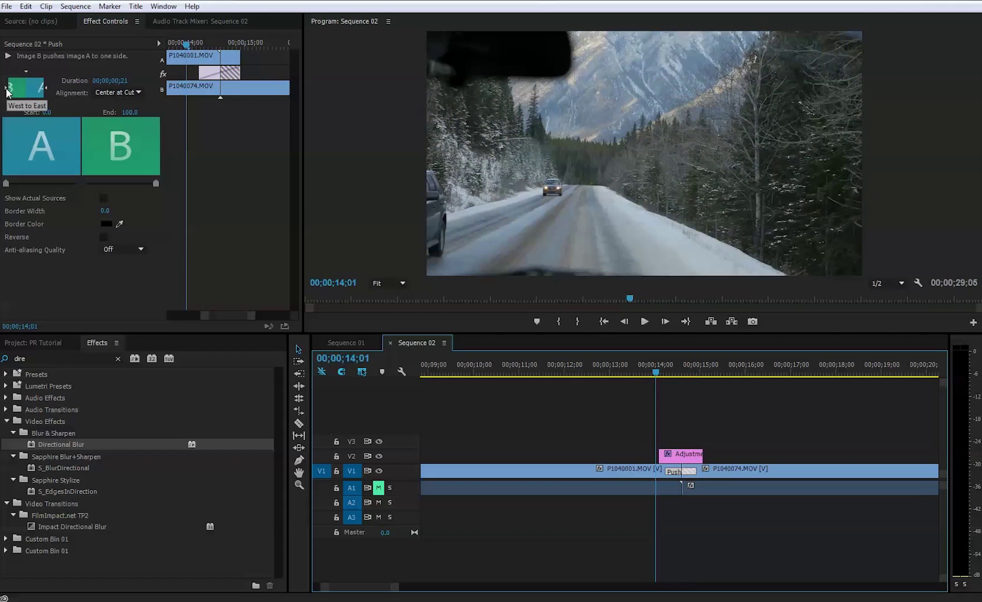
# Step: Try the Push direction West to East and play it back to preview
pyautogui.click(46, 87)
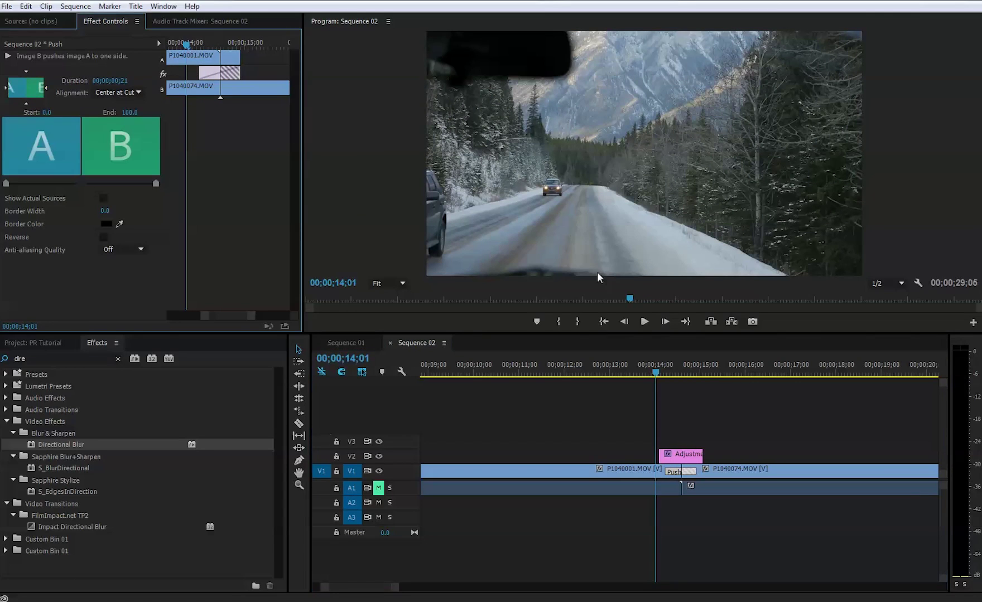
pyautogui.click(648, 321)
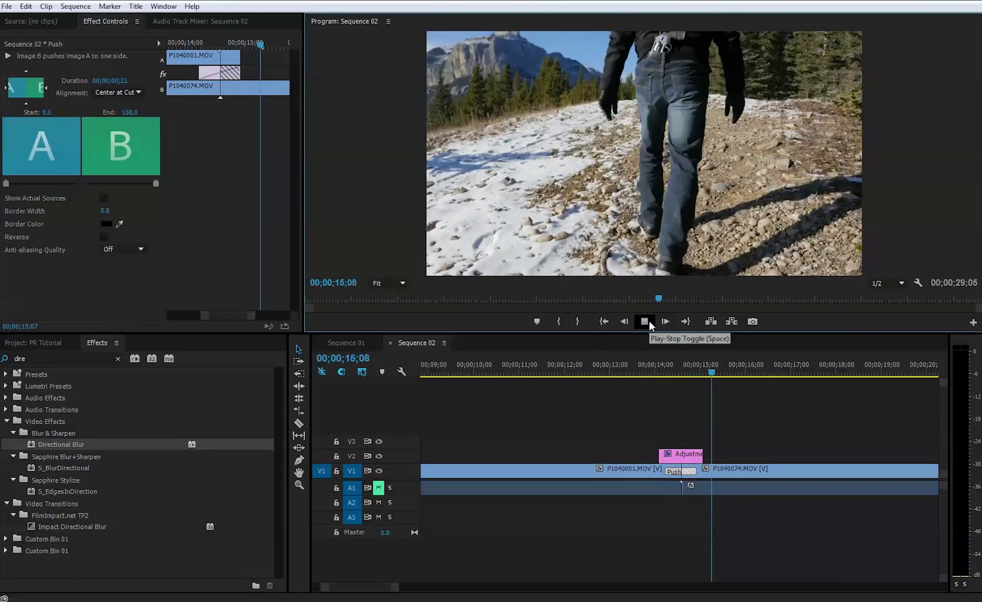
pyautogui.moveTo(738, 363); pyautogui.dragTo(652, 363)
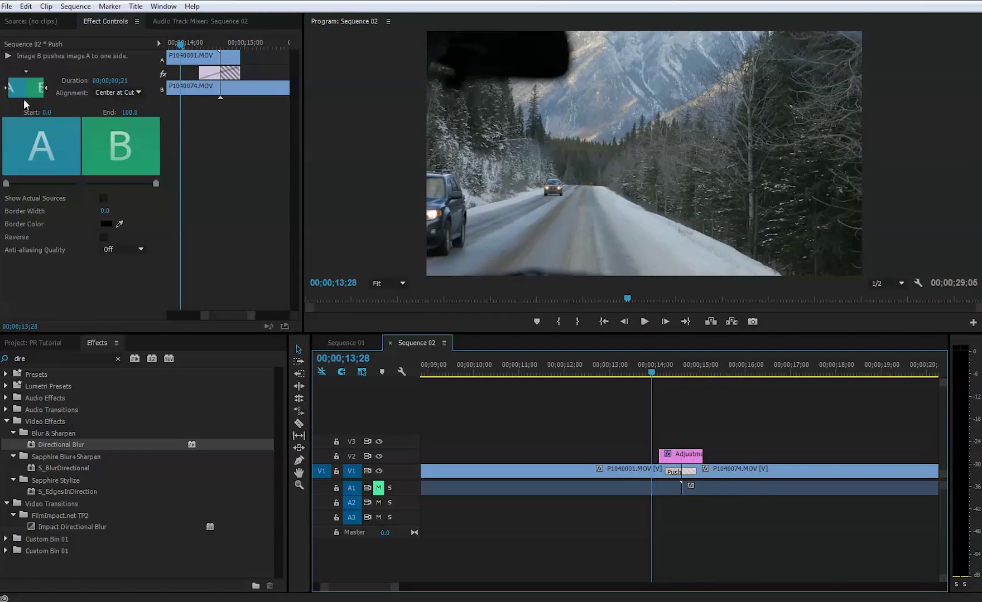
# Step: Switch the Push to North to South, preview the vertical slide, and select the adjustment layer
pyautogui.click(25, 70)
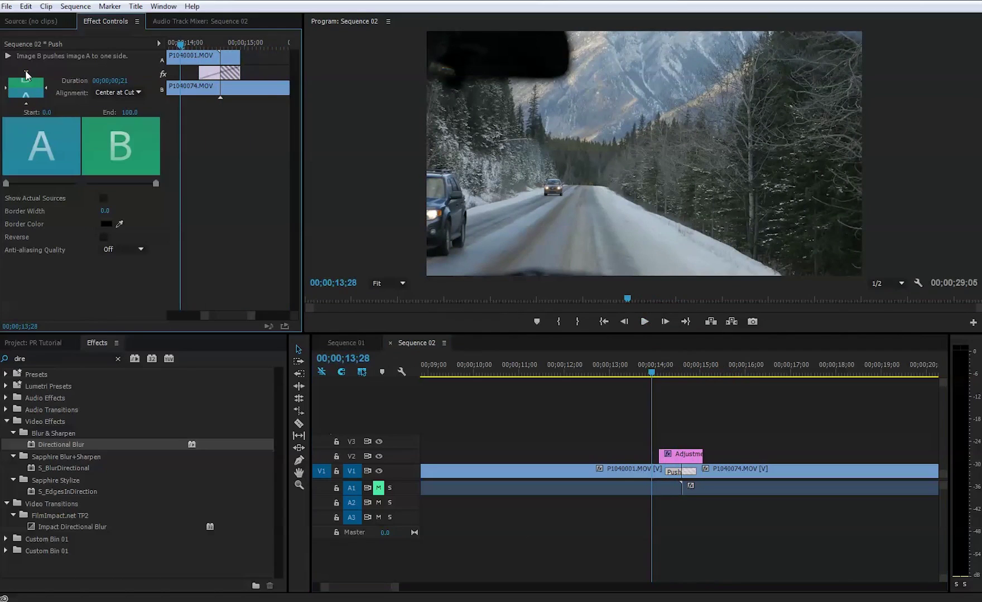
pyautogui.click(644, 322)
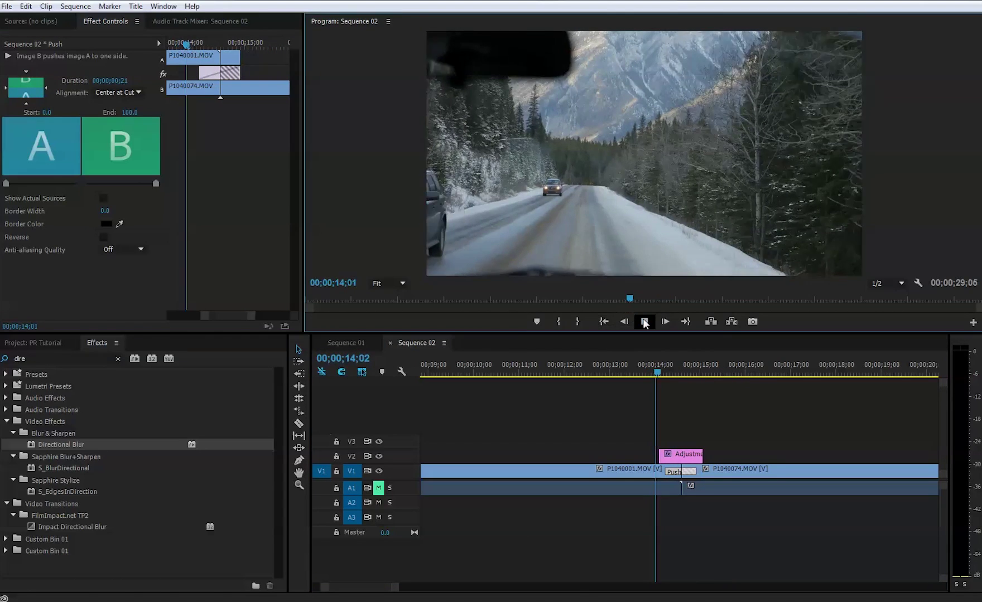
pyautogui.click(644, 322)
pyautogui.moveTo(687, 373); pyautogui.dragTo(658, 384)
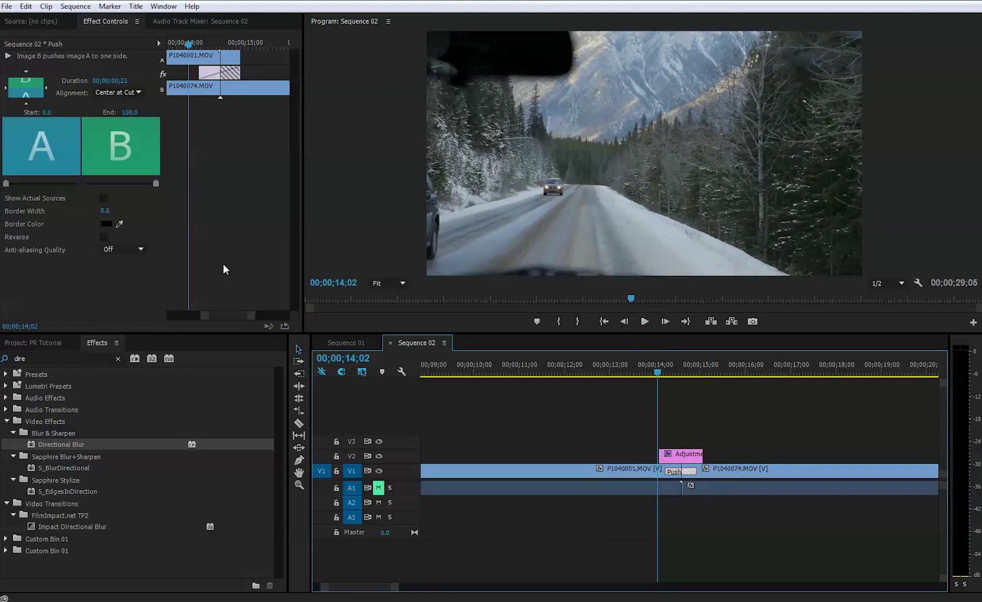
pyautogui.click(683, 454)
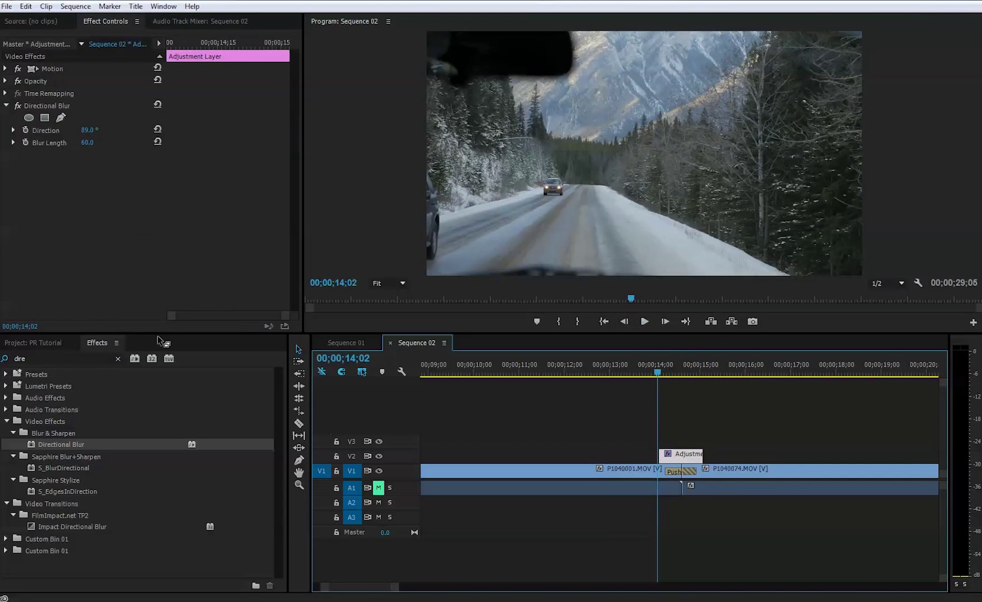
# Step: Scrub the Directional Blur Direction to 0.0° so the blur runs vertically
pyautogui.moveTo(86, 131); pyautogui.dragTo(22, 132)
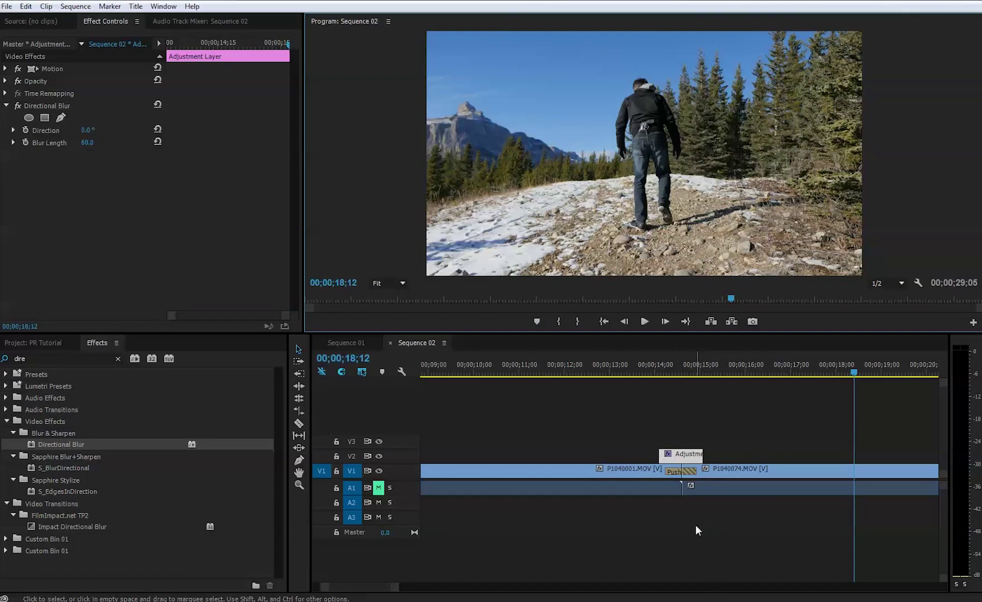
pyautogui.scroll(-5, 528, 587)
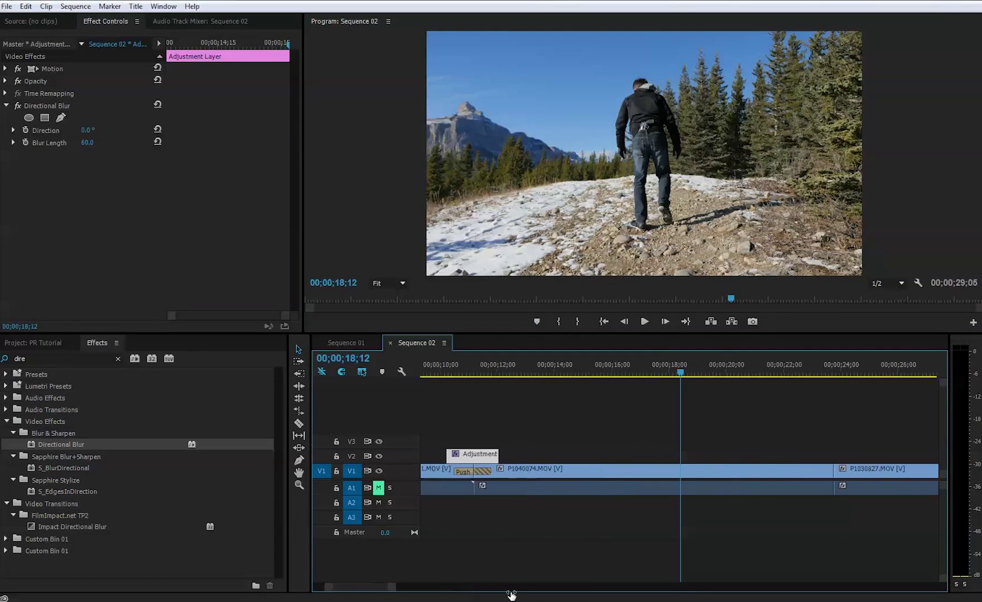
# Step: Search for Push and apply it to the second cut between P1040874 and P1030827
pyautogui.scroll(-4, 511, 596)
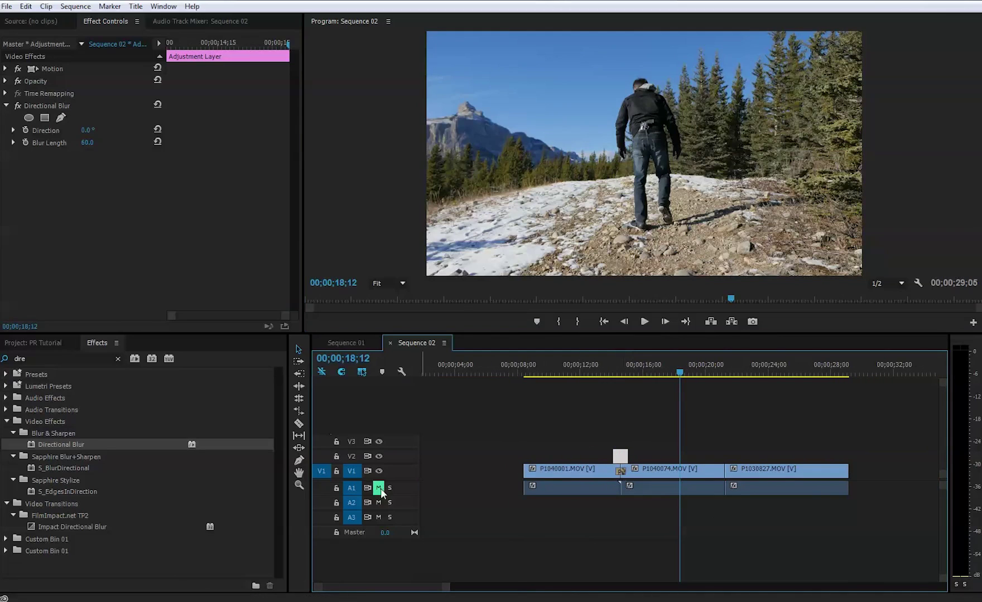
pyautogui.click(25, 358)
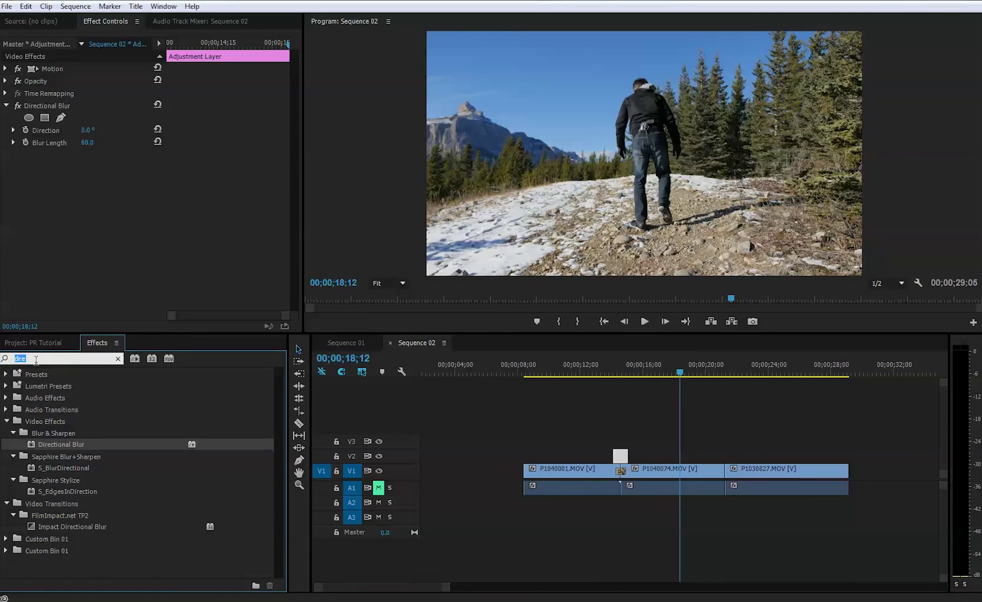
pyautogui.write('d')
pyautogui.press('BackSpace')
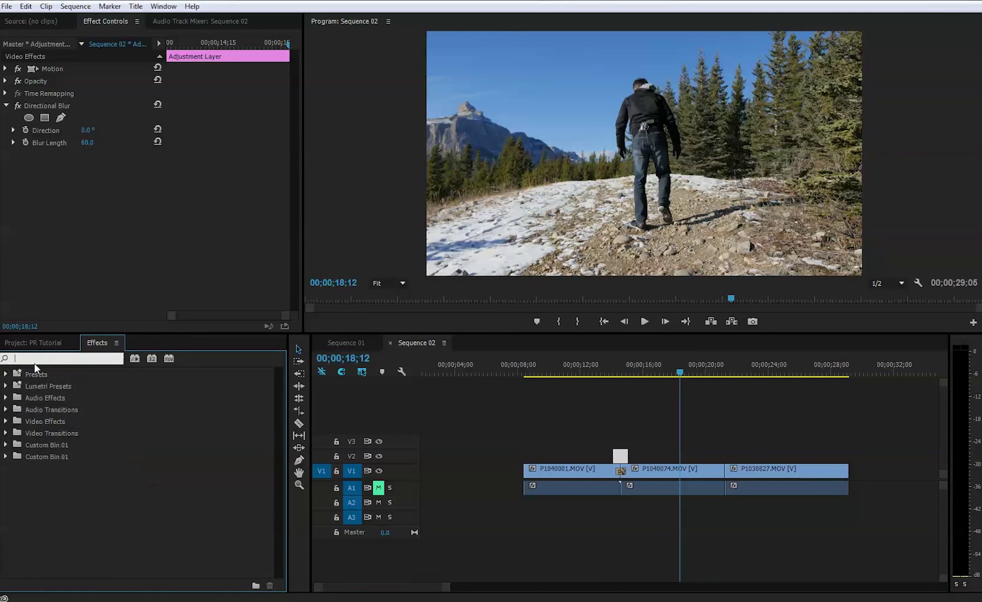
pyautogui.write('p')
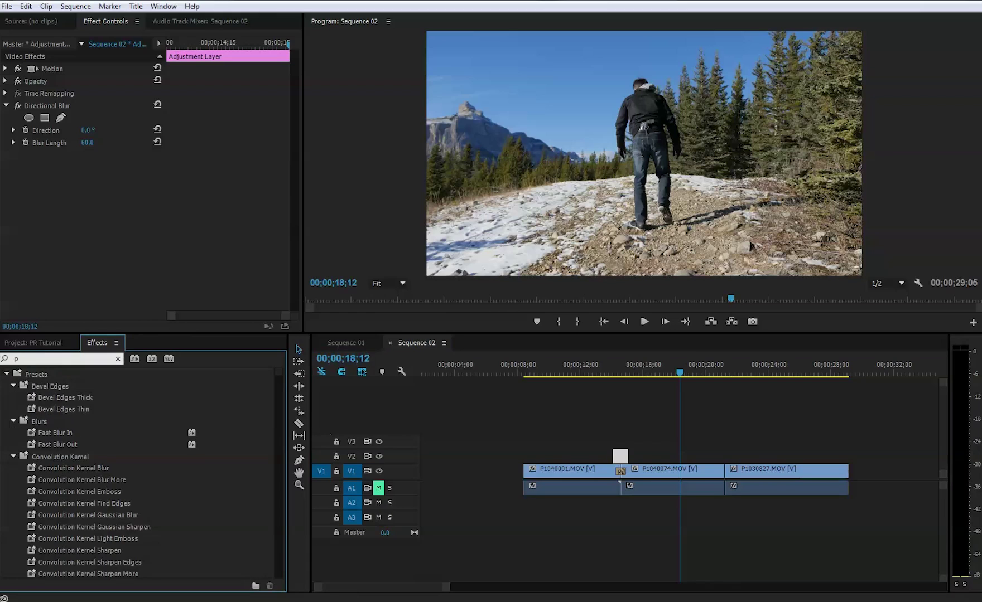
pyautogui.write('usjh')
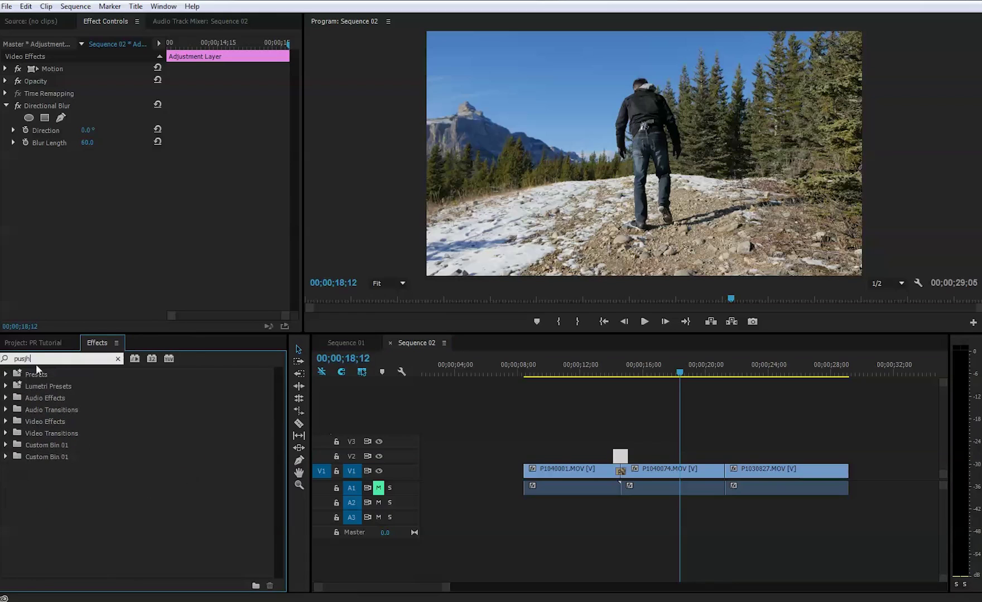
pyautogui.press('BackSpace')
pyautogui.press('BackSpace')
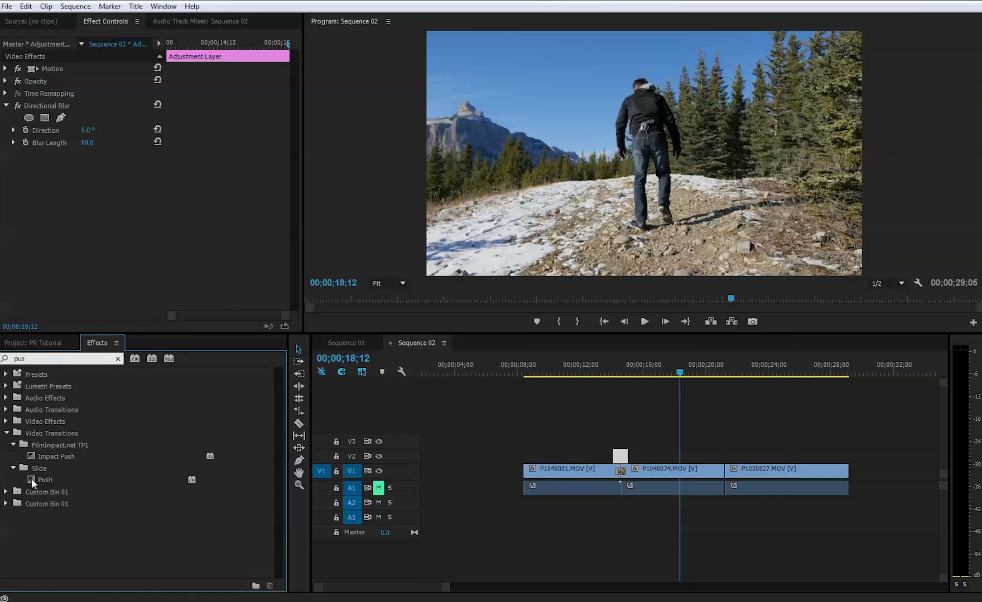
pyautogui.moveTo(39, 478); pyautogui.dragTo(730, 471)
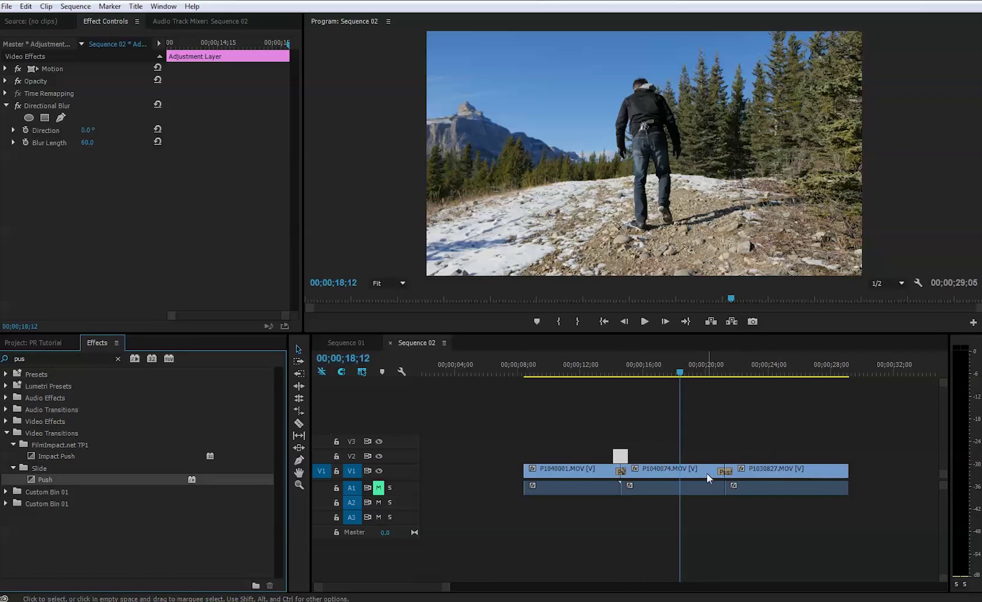
pyautogui.click(724, 471)
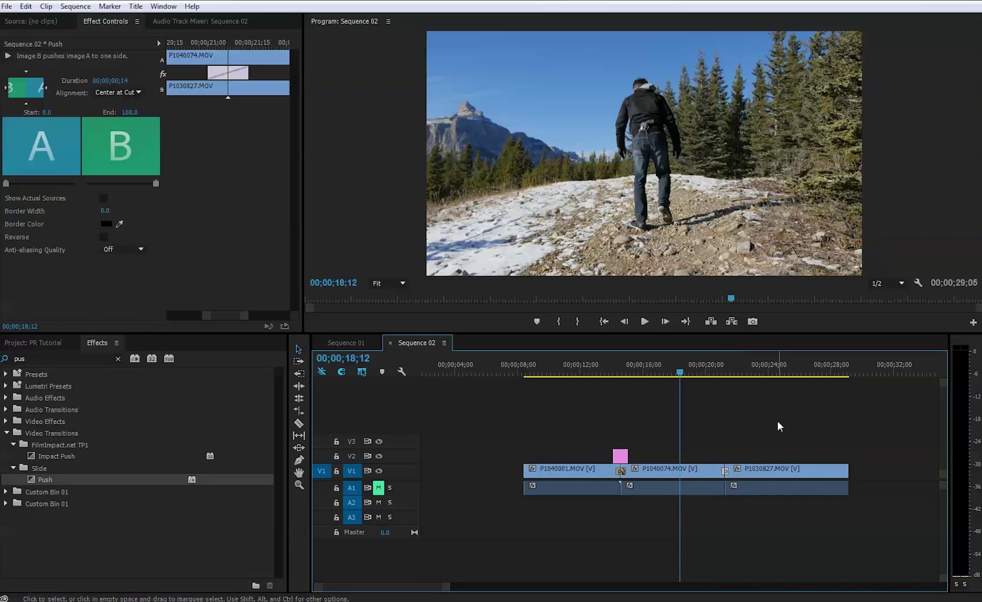
# Step: Play and scrub through the second Push transition to review its current length
pyautogui.moveTo(681, 373); pyautogui.dragTo(719, 374)
pyautogui.press('space')
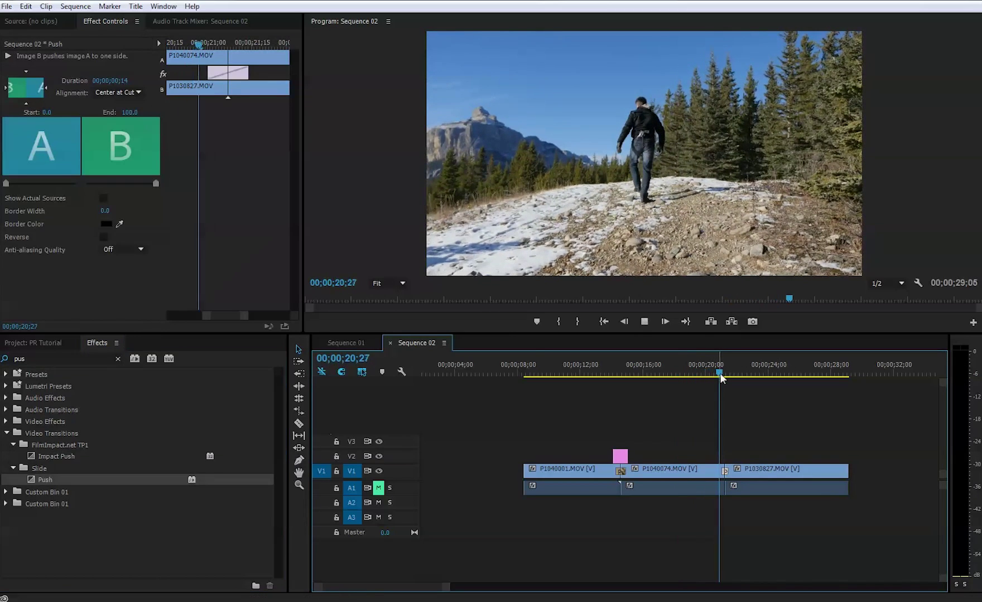
pyautogui.moveTo(728, 374); pyautogui.dragTo(723, 374)
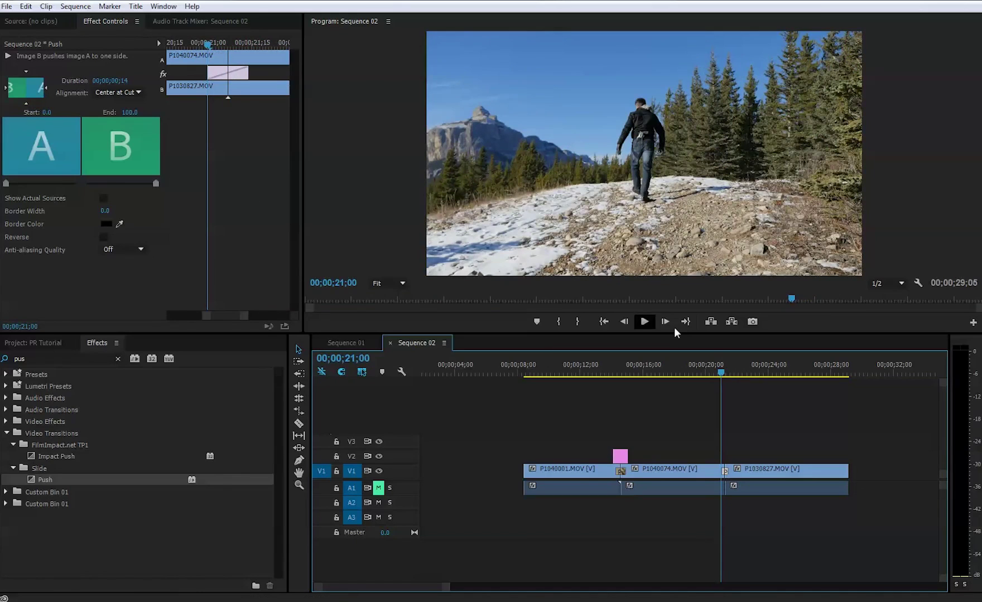
pyautogui.moveTo(723, 375); pyautogui.dragTo(718, 374)
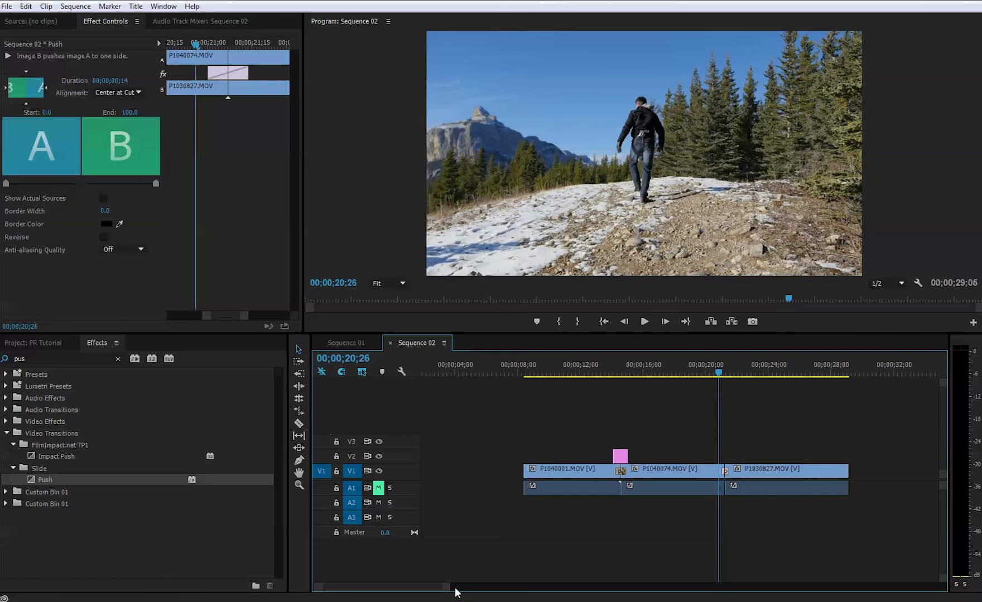
# Step: Extend the second Push transition to 00;00;00;24 and replay it
pyautogui.moveTo(456, 586); pyautogui.dragTo(406, 587)
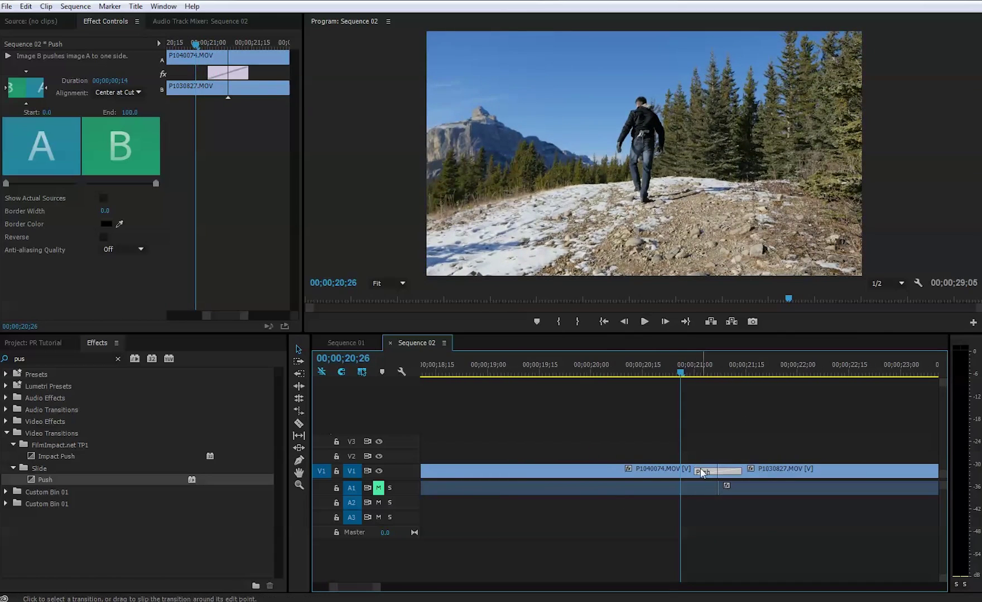
pyautogui.moveTo(694, 471); pyautogui.dragTo(675, 477)
pyautogui.moveTo(679, 372); pyautogui.dragTo(650, 374)
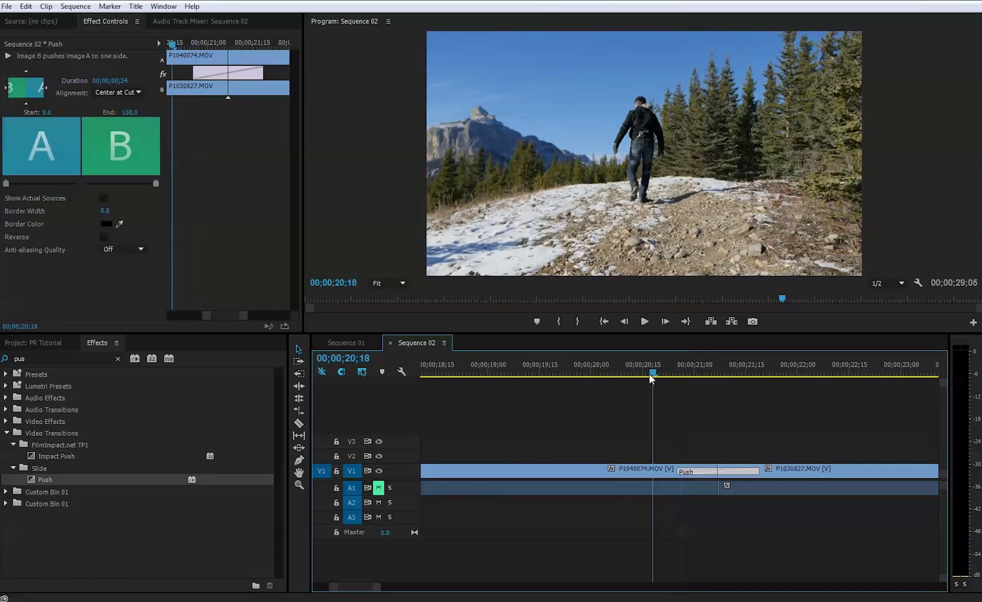
pyautogui.press('space')
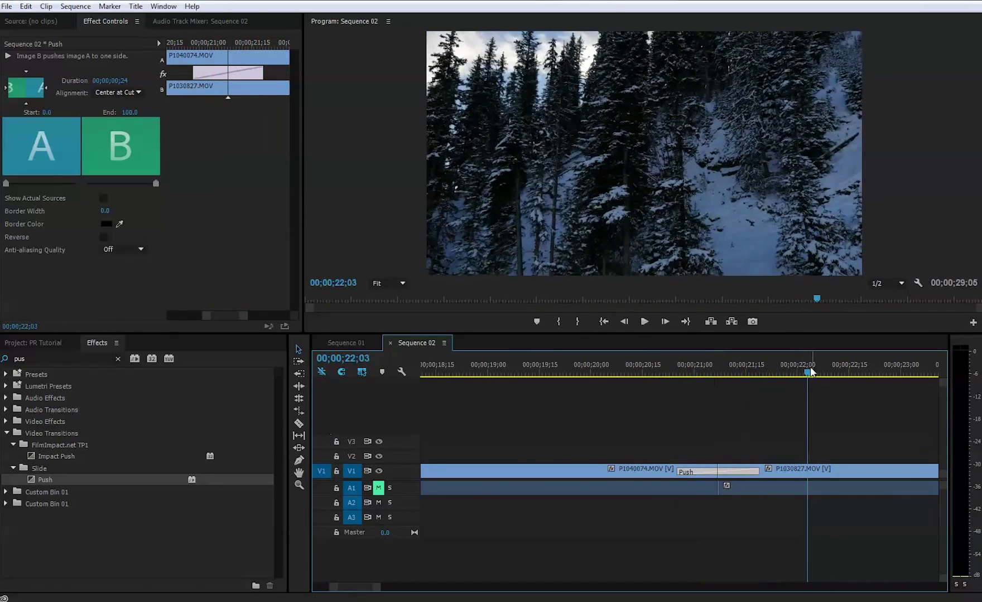
pyautogui.click(748, 374)
# Step: Paste the blurred adjustment layer onto V2 at the second cut, then scrub to check the blur
pyautogui.moveTo(756, 386); pyautogui.dragTo(563, 413)
pyautogui.moveTo(380, 587); pyautogui.dragTo(467, 587)
pyautogui.click(671, 372)
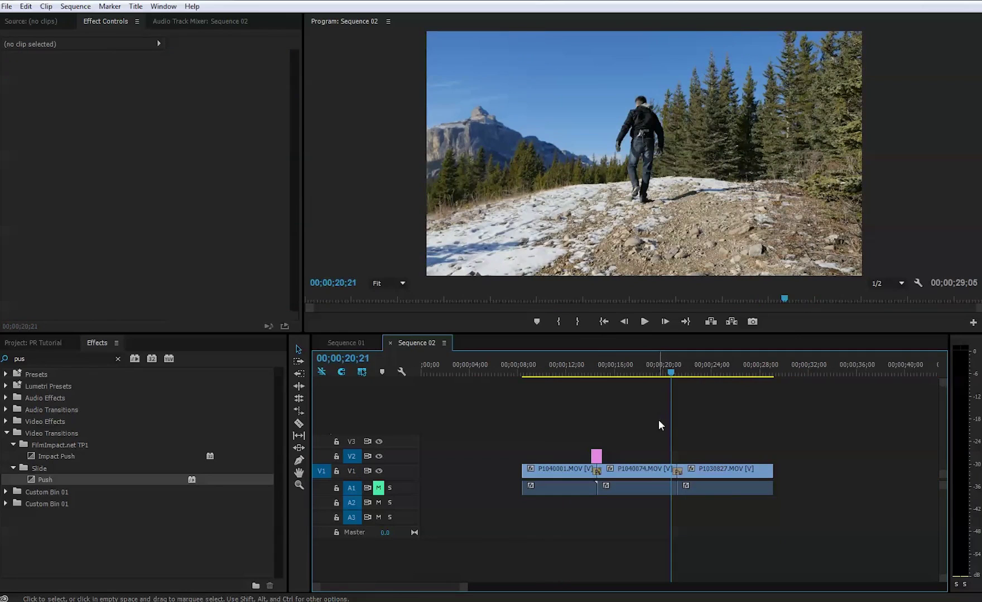
pyautogui.hotkey('ctrl', 'v')
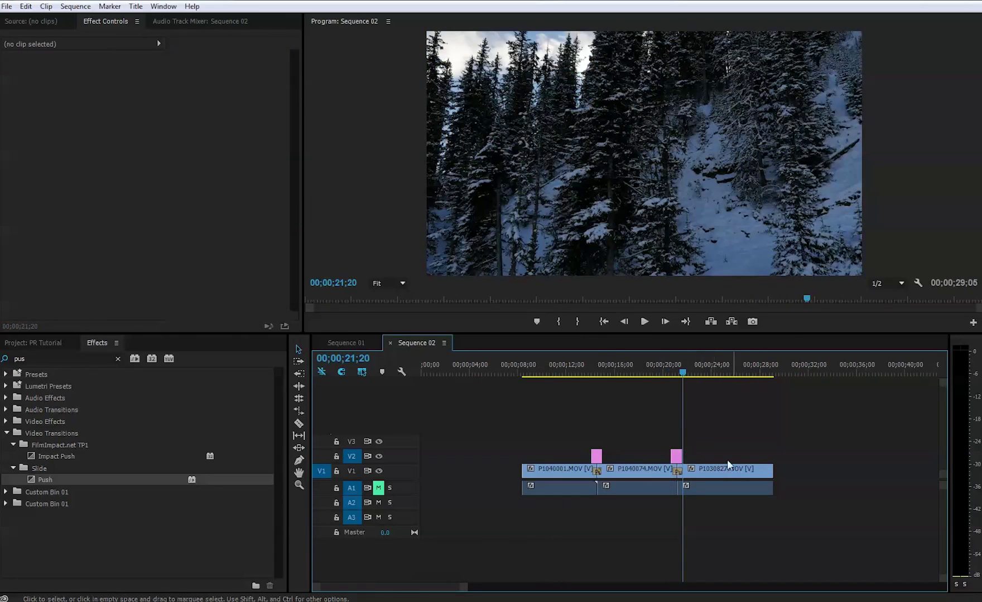
pyautogui.click(661, 373)
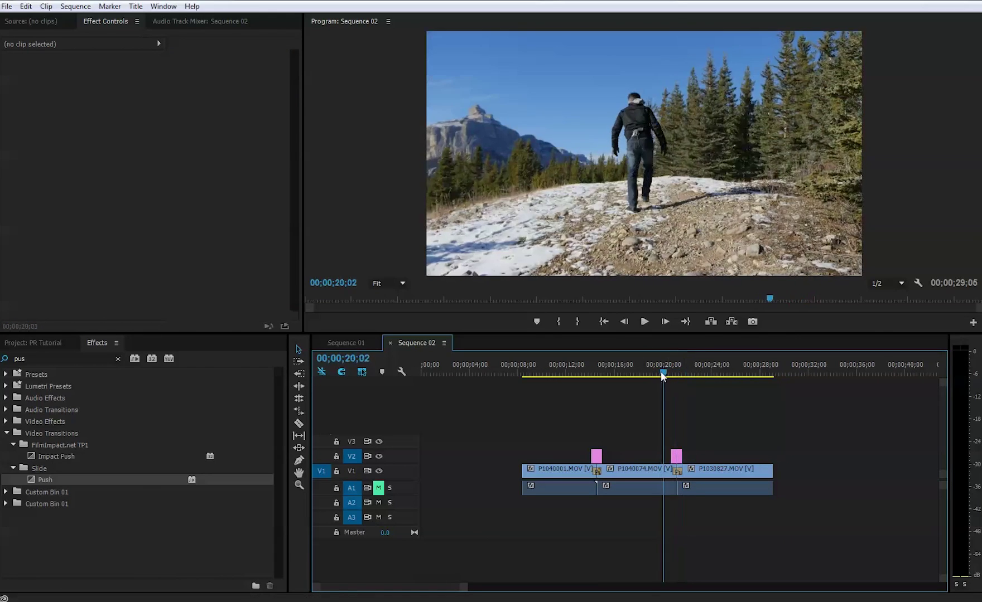
pyautogui.moveTo(662, 372); pyautogui.dragTo(670, 375)
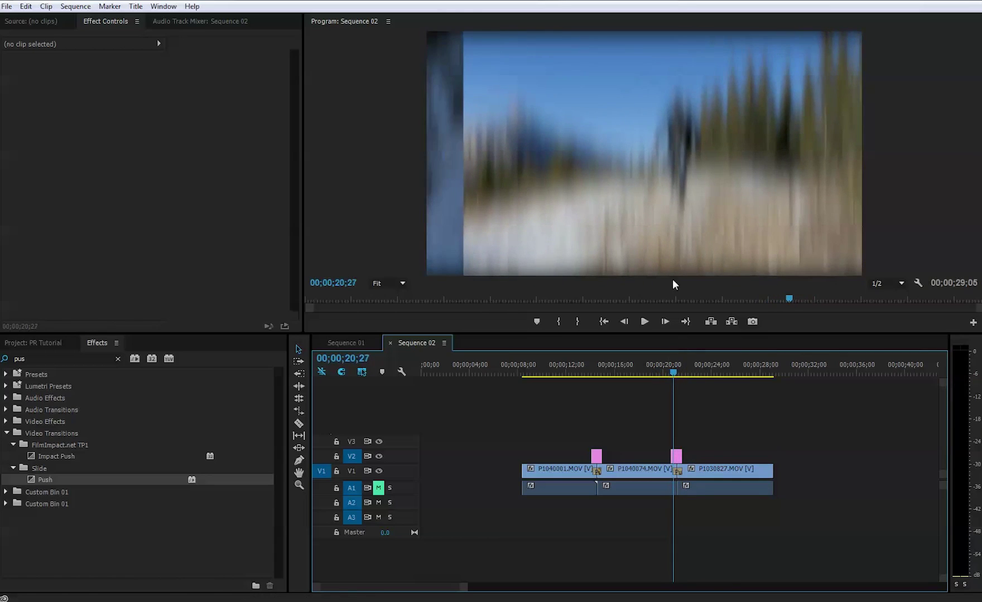
pyautogui.click(677, 457)
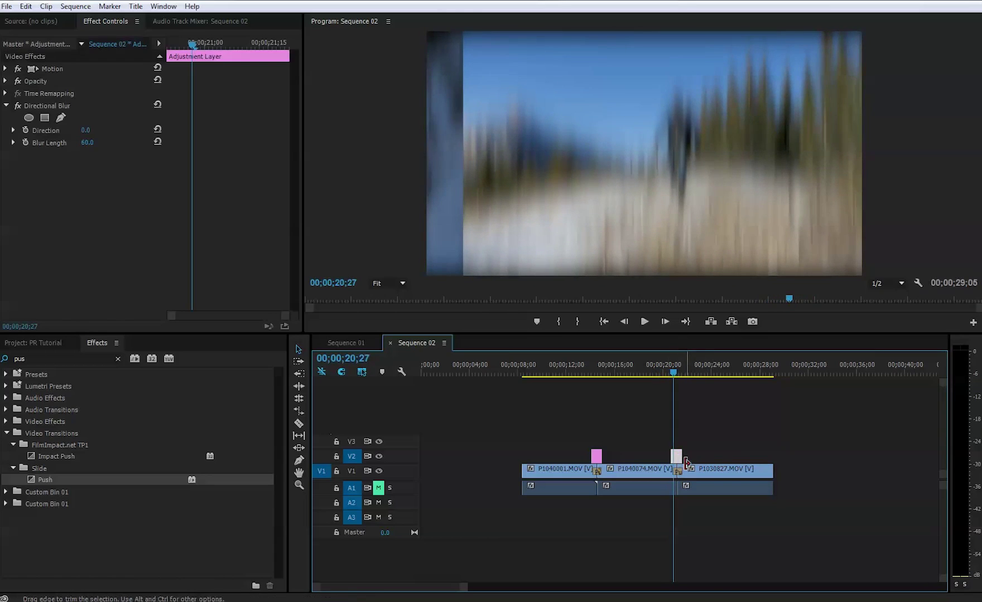
# Step: Set the second layer's Directional Blur Direction to 82.0° and play through the transition
pyautogui.moveTo(87, 134); pyautogui.dragTo(133, 134)
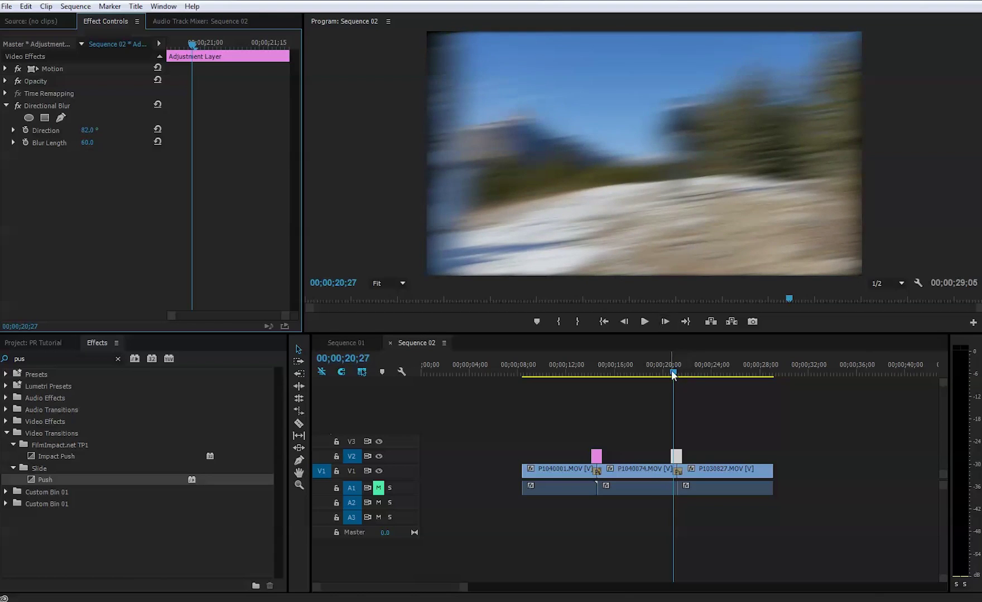
pyautogui.moveTo(673, 374)
pyautogui.mouseDown()
pyautogui.moveTo(654, 371)
pyautogui.moveTo(666, 373)
pyautogui.mouseUp()
pyautogui.press('space')
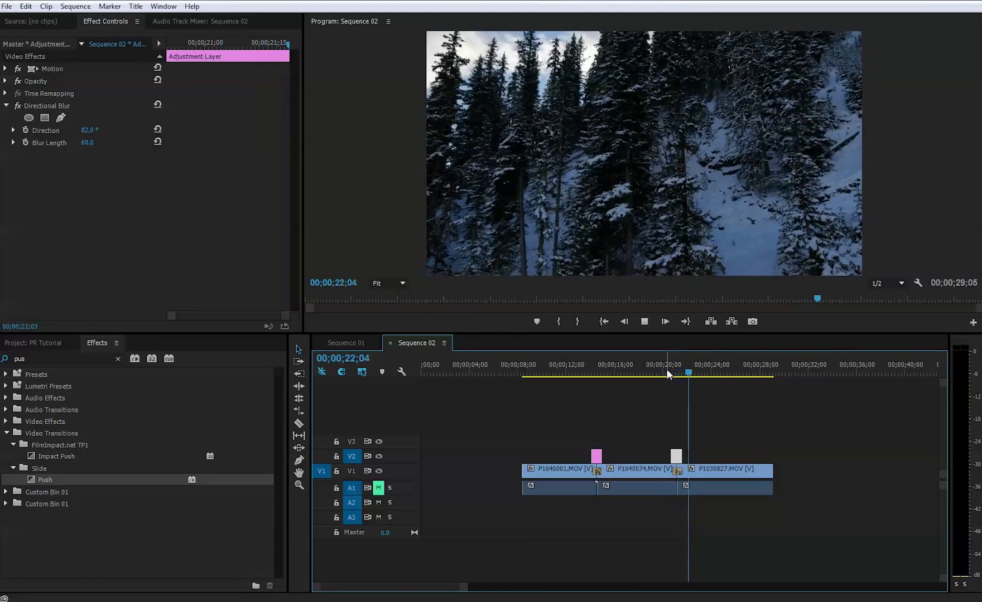